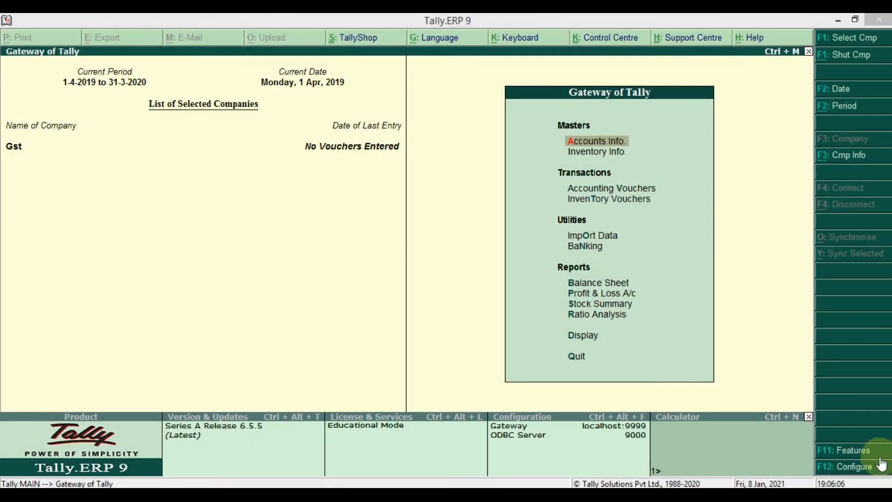
Load the company ABC Enterprises alongside the already open Gst company.
{"action": "mouse_move", "coordinate": [886, 463]}
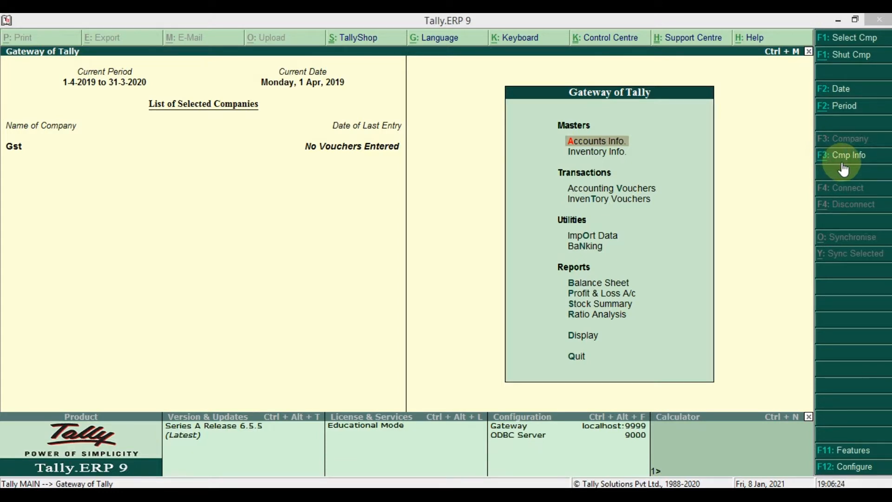
{"action": "left_click", "coordinate": [780, 179]}
{"action": "key", "text": "alt+F3"}
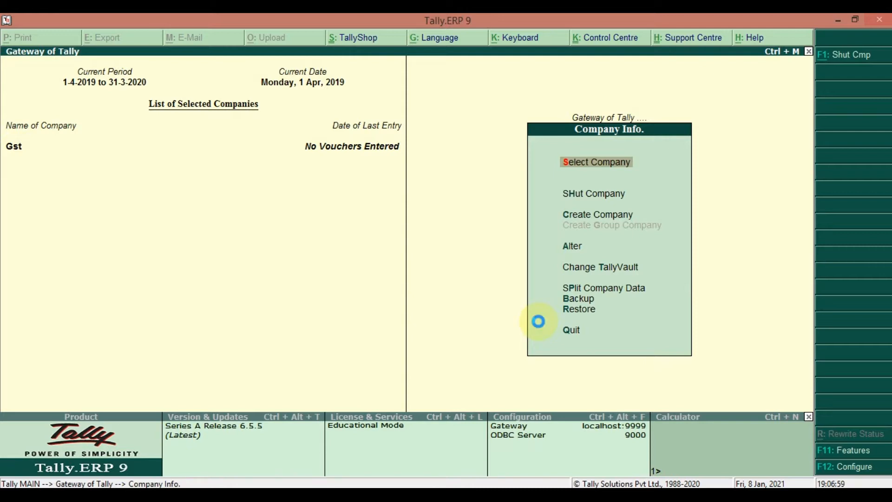
{"action": "key", "text": "Return"}
{"action": "key", "text": "Down"}
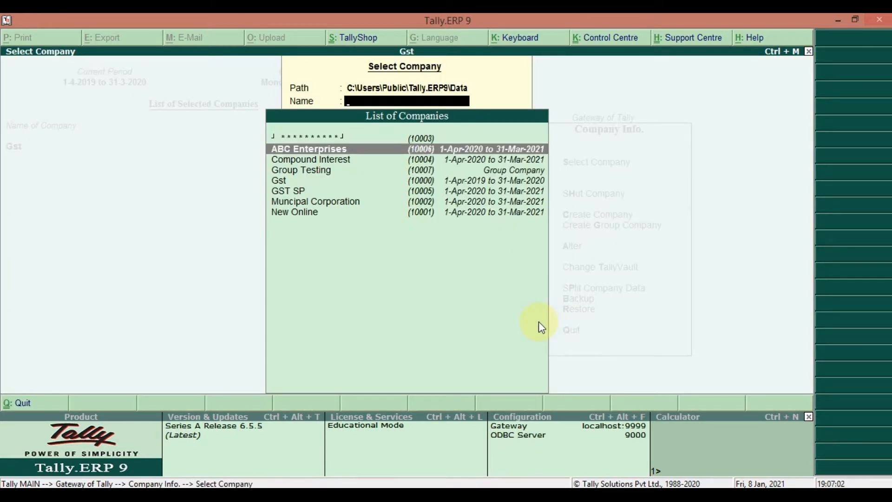
{"action": "key", "text": "Return"}
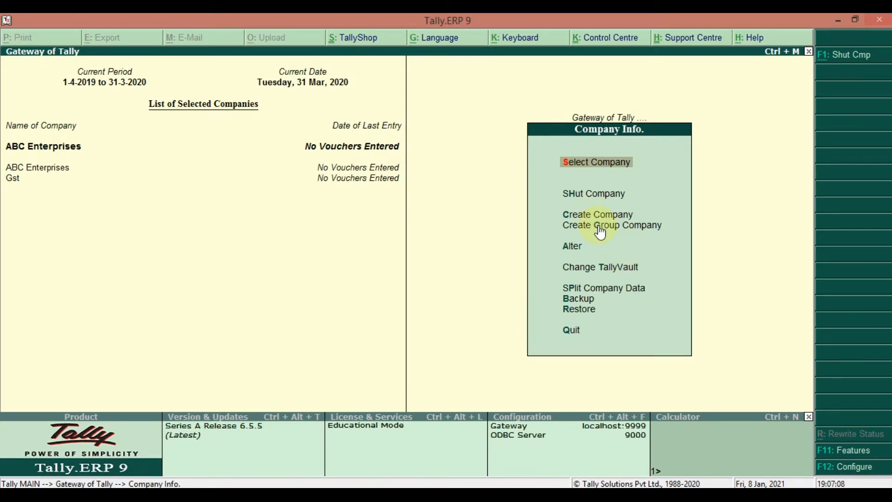
Start a new group company named Group Test 2, using the same text as its mailing name.
{"action": "left_click", "coordinate": [654, 232]}
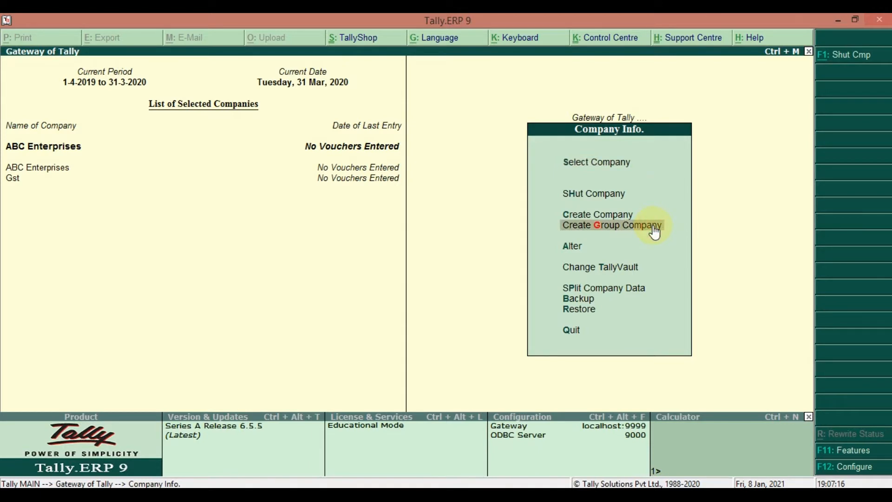
{"action": "left_click", "coordinate": [652, 226]}
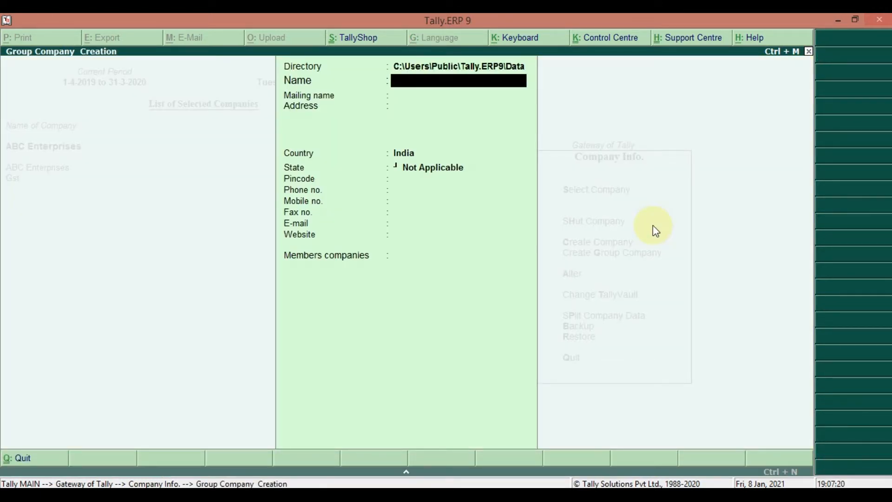
{"action": "key", "text": "BackSpace"}
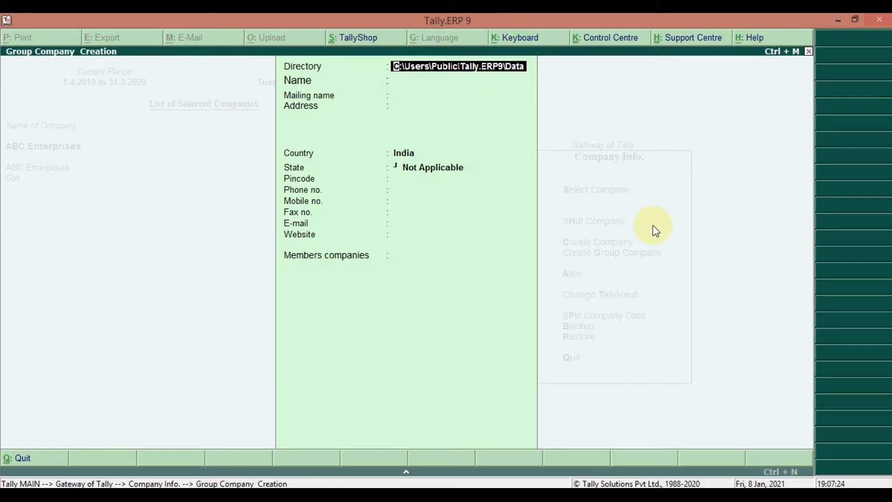
{"action": "key", "text": "Return"}
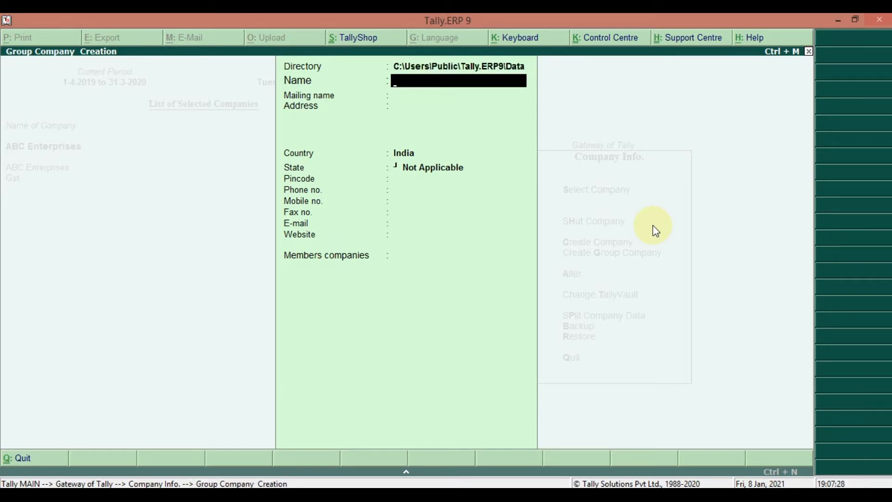
{"action": "type", "text": "Gru"}
{"action": "key", "text": "BackSpace"}
{"action": "type", "text": "oup Test"}
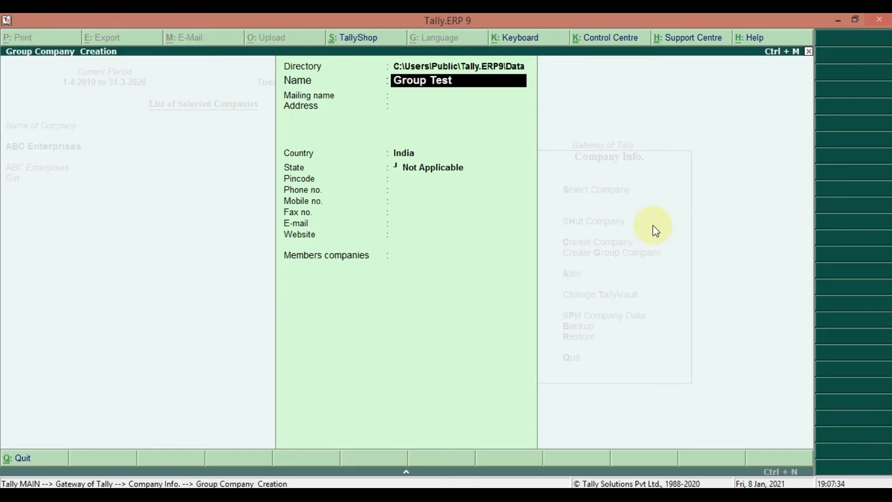
{"action": "type", "text": " 2"}
{"action": "key", "text": "Return"}
{"action": "key", "text": "Return"}
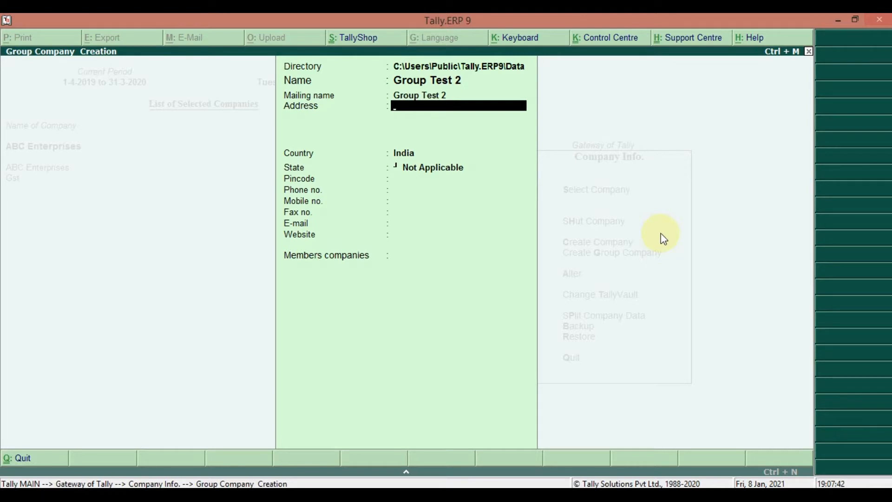
Accept India as the group company's country and Not Applicable as its state, leaving the address and contact fields blank.
{"action": "key", "text": "Return"}
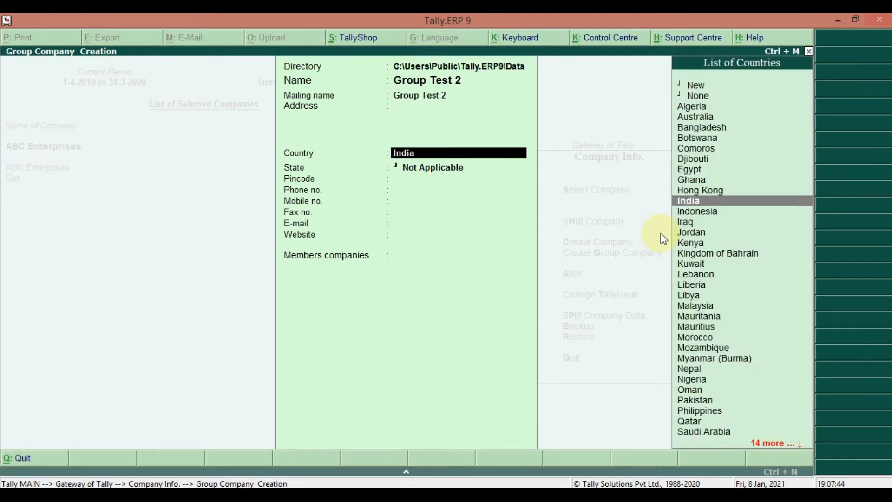
{"action": "key", "text": "Return"}
{"action": "key", "text": "Return"}
{"action": "key", "text": "Return"}
{"action": "key", "text": "Return"}
{"action": "key", "text": "Return"}
{"action": "key", "text": "Return"}
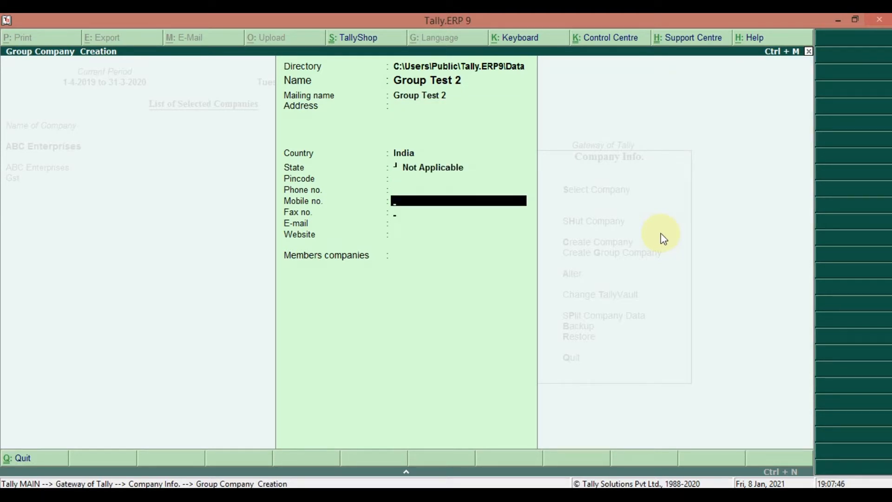
{"action": "key", "text": "Return"}
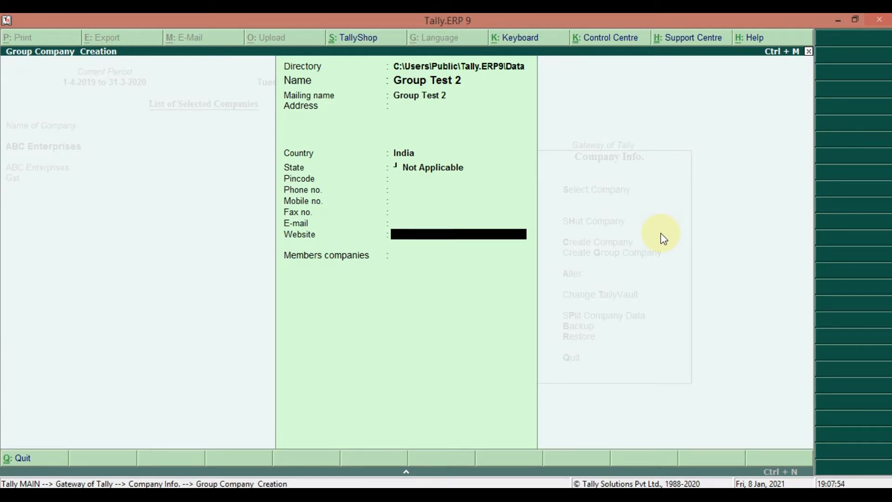
{"action": "key", "text": "Return"}
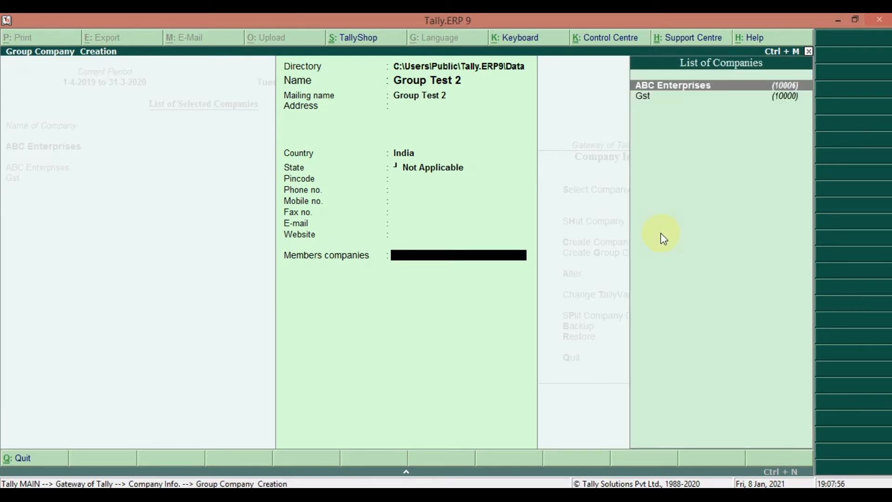
Add ABC Enterprises and Gst as member companies and save the group company.
{"action": "key", "text": "Down"}
{"action": "key", "text": "Up"}
{"action": "key", "text": "Down"}
{"action": "key", "text": "Up"}
{"action": "key", "text": "Return"}
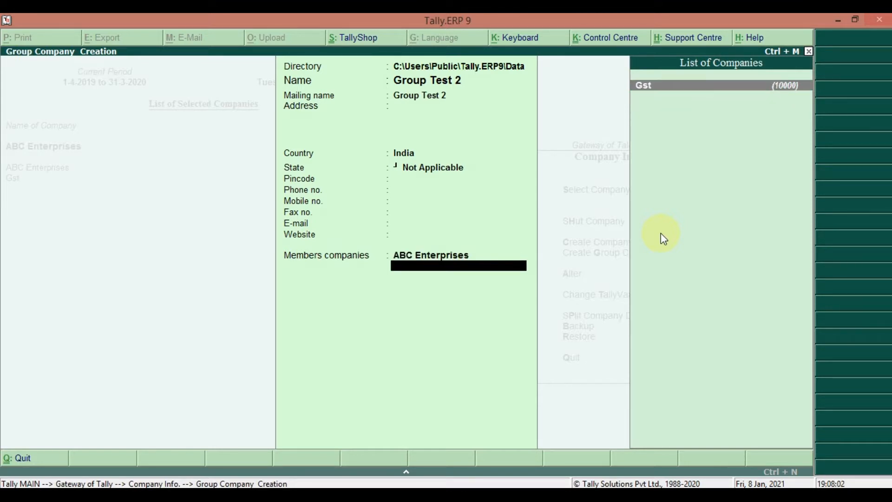
{"action": "key", "text": "Return"}
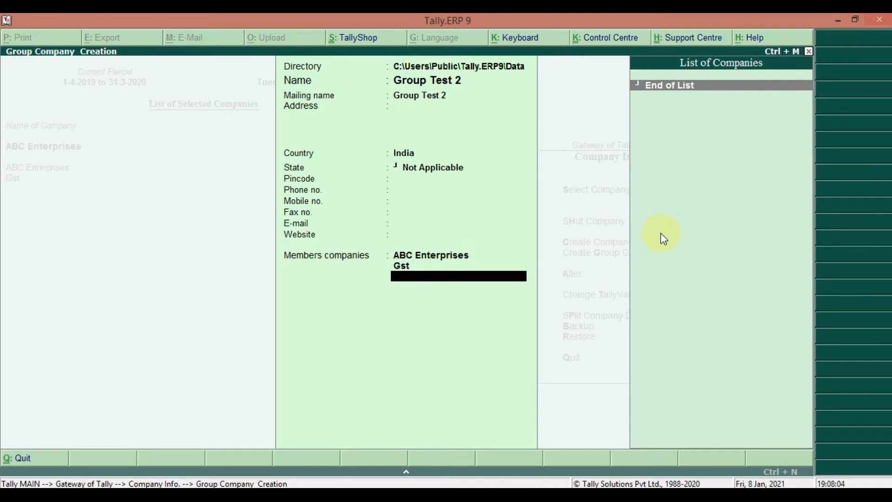
{"action": "key", "text": "Return"}
{"action": "key", "text": "Return"}
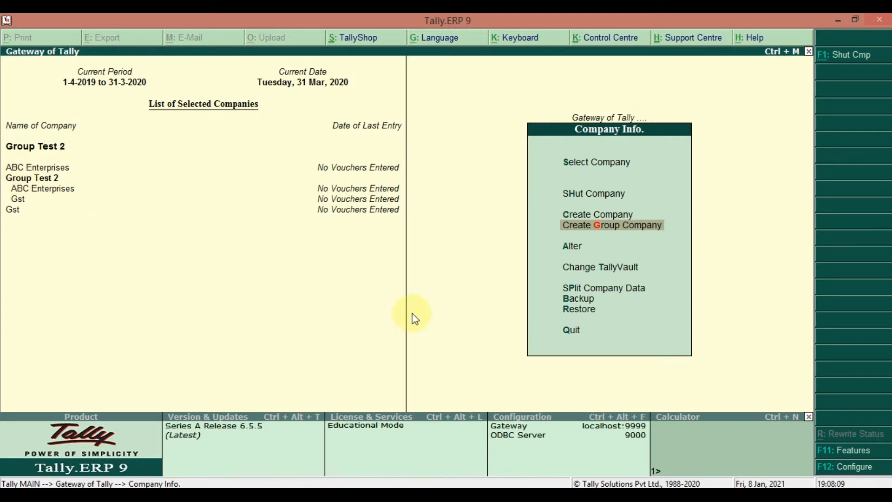
Shut the separately loaded ABC Enterprises and Gst companies and return to the Gateway of Tally.
{"action": "left_click", "coordinate": [591, 203]}
{"action": "left_click", "coordinate": [589, 197]}
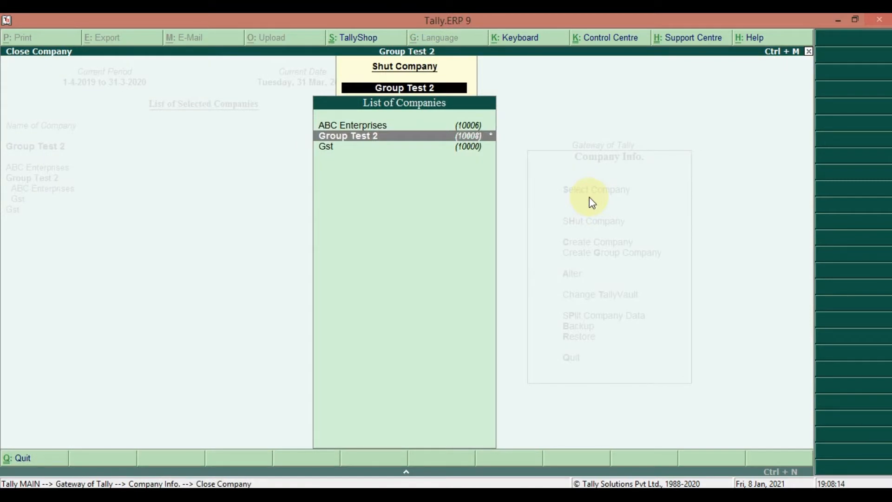
{"action": "key", "text": "Up"}
{"action": "key", "text": "Return"}
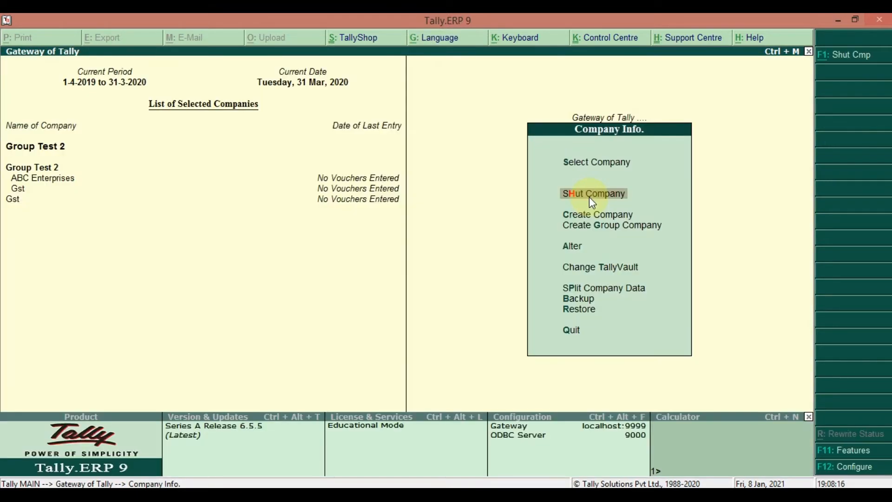
{"action": "left_click", "coordinate": [589, 196]}
{"action": "key", "text": "Down"}
{"action": "key", "text": "Return"}
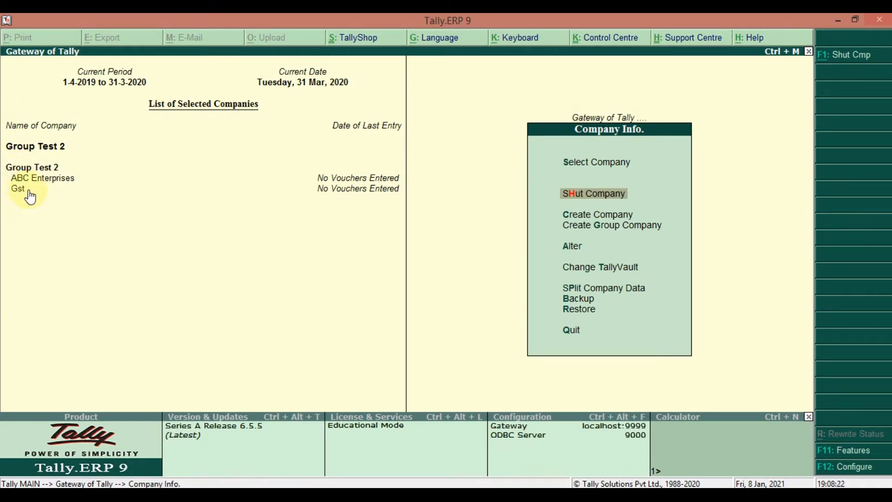
{"action": "key", "text": "Escape"}
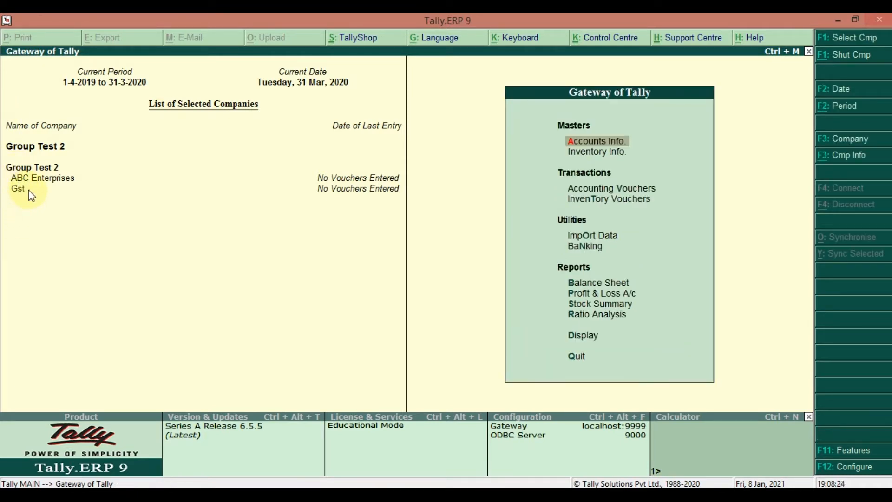
Open the Balance Sheet report for the group company Group Test 2.
{"action": "key", "text": "Down"}
{"action": "key", "text": "Down"}
{"action": "key", "text": "Down"}
{"action": "key", "text": "Down"}
{"action": "key", "text": "Down"}
{"action": "key", "text": "Down"}
{"action": "key", "text": "Down"}
{"action": "key", "text": "Down"}
{"action": "key", "text": "Down"}
{"action": "key", "text": "Up"}
{"action": "key", "text": "Up"}
{"action": "key", "text": "Up"}
{"action": "key", "text": "Return"}
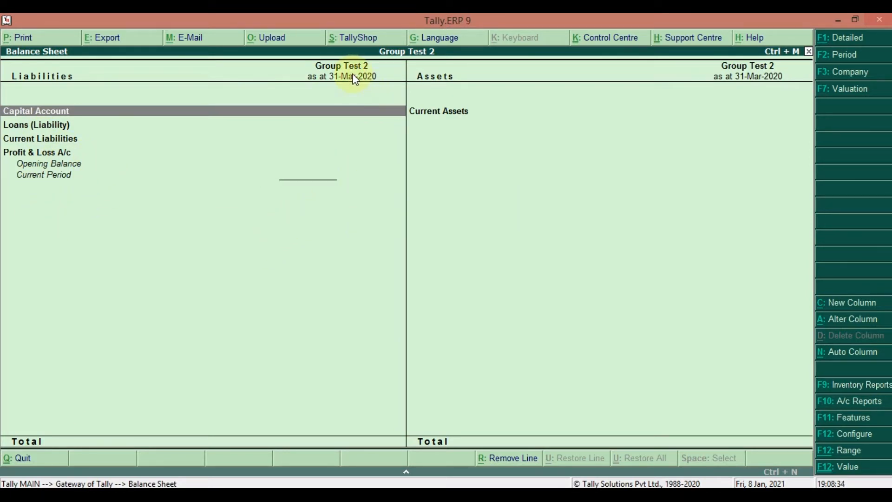
View the Balance Sheet for ABC Enterprises and for Gst in turn, and close the report.
{"action": "left_click", "coordinate": [829, 75]}
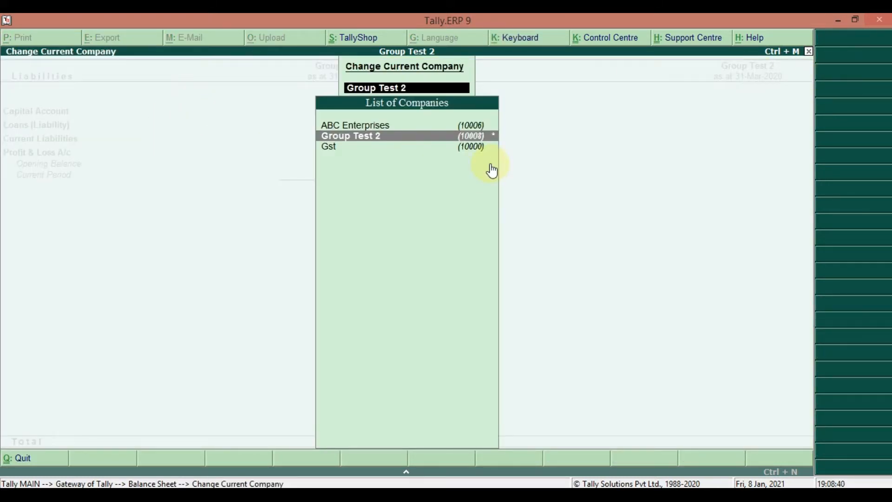
{"action": "key", "text": "Up"}
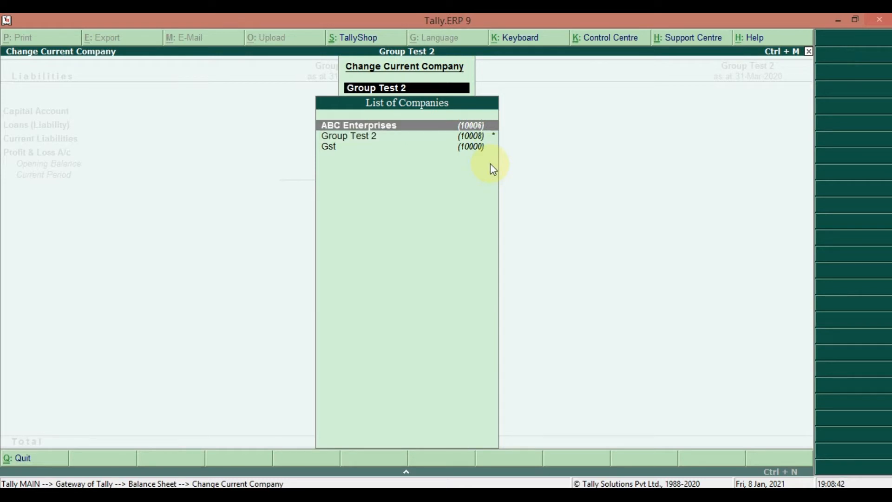
{"action": "key", "text": "Return"}
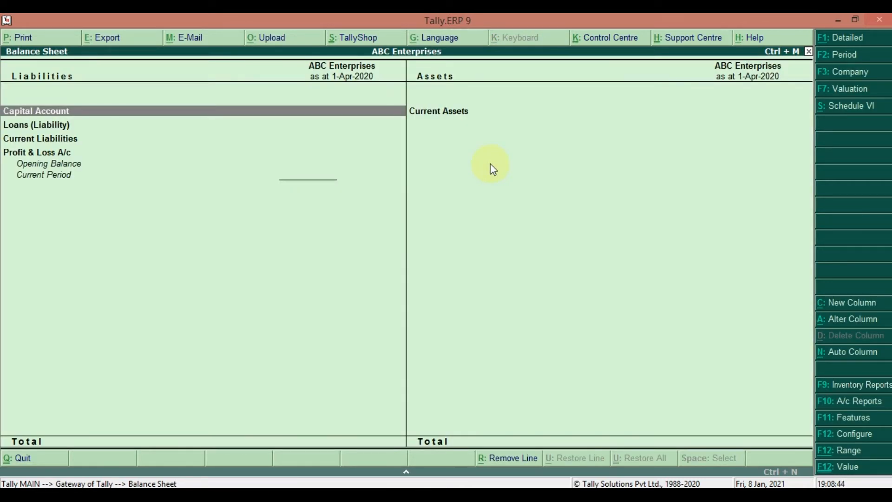
{"action": "key", "text": "F3"}
{"action": "key", "text": "Down"}
{"action": "key", "text": "Down"}
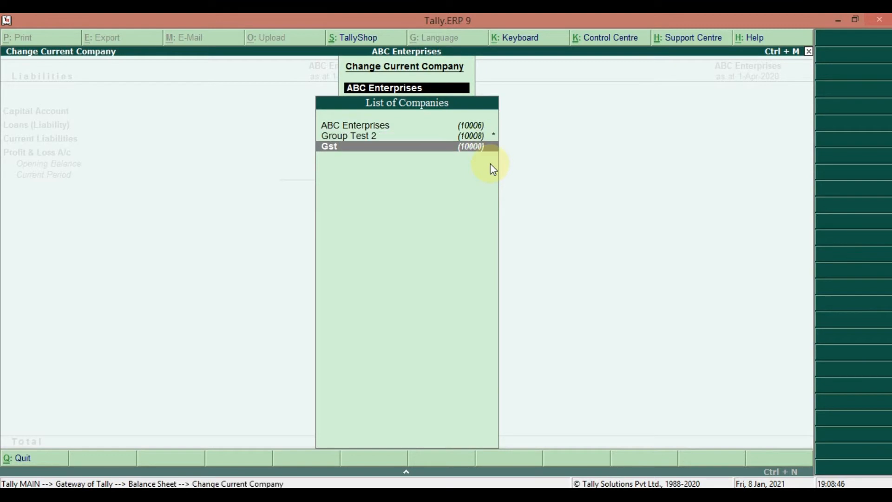
{"action": "key", "text": "Return"}
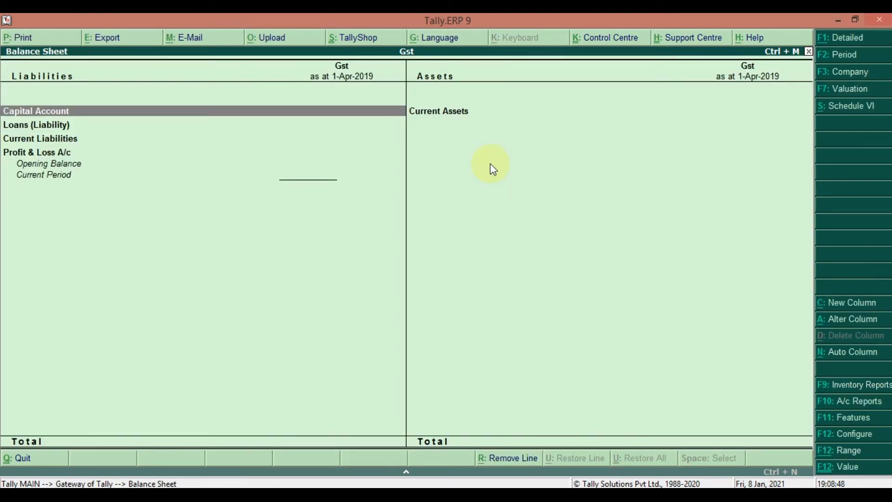
{"action": "key", "text": "Escape"}
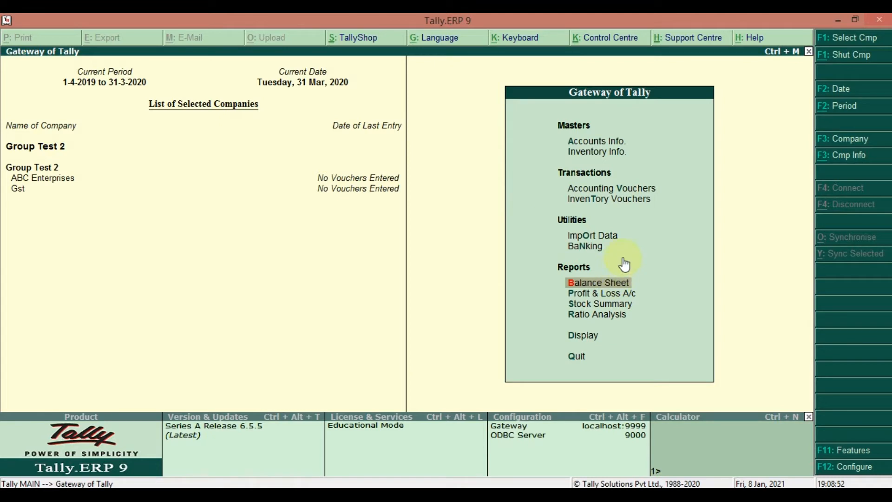
Open the member company ABC Enterprises for alteration from the company information options.
{"action": "key", "text": "alt+F3"}
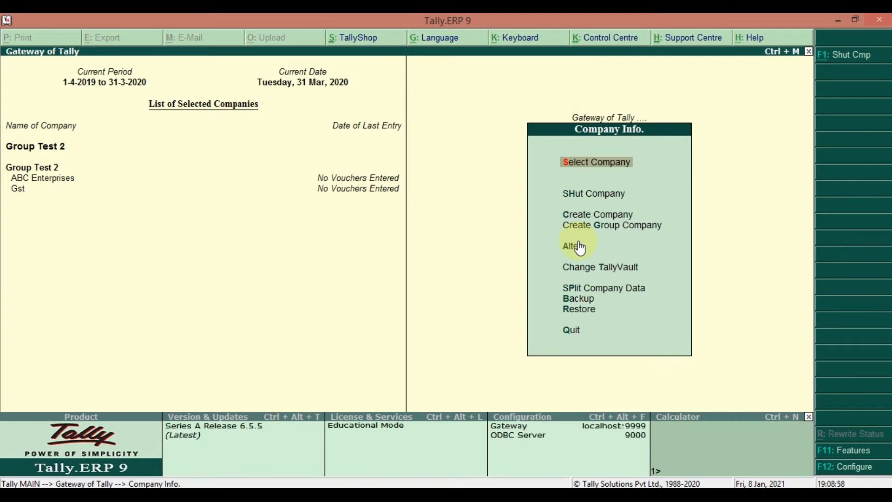
{"action": "left_click", "coordinate": [579, 247]}
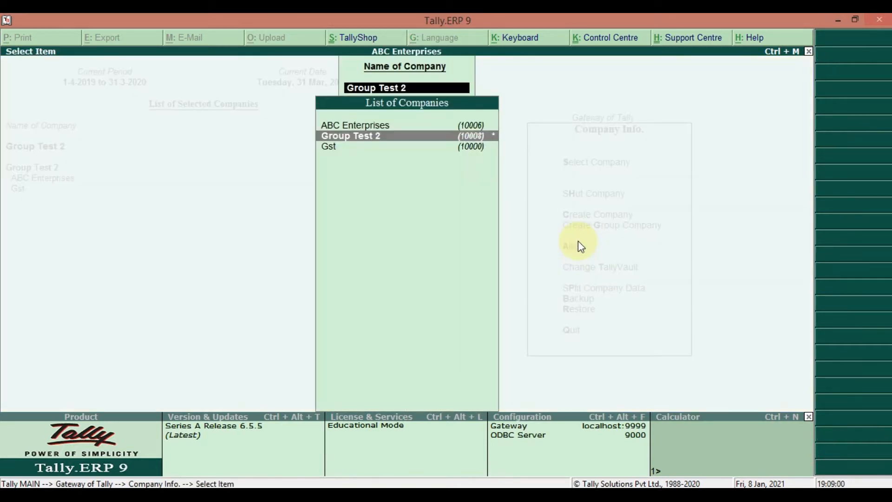
{"action": "key", "text": "Down"}
{"action": "key", "text": "Down"}
{"action": "key", "text": "Down"}
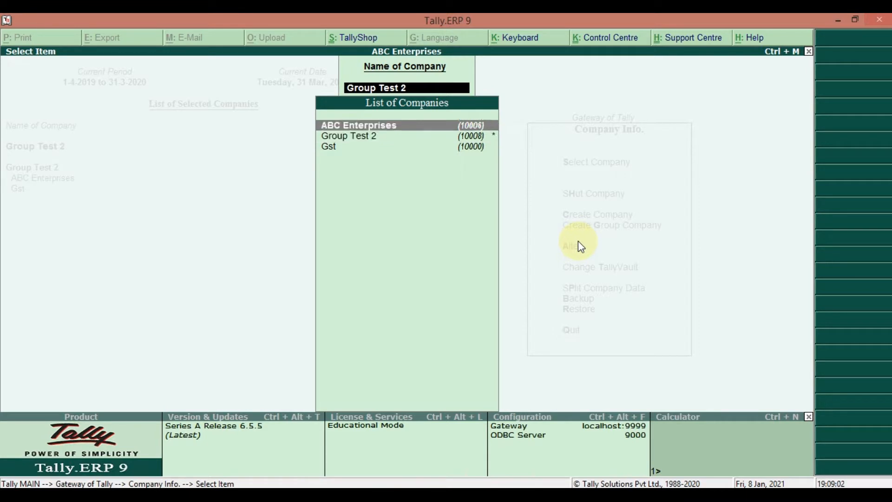
{"action": "key", "text": "Down"}
{"action": "key", "text": "Down"}
{"action": "key", "text": "Return"}
Go through the mailing, contact, financial year and security fields of ABC Enterprises with their existing entries and accept the alteration.
{"action": "key", "text": "Return"}
{"action": "key", "text": "Return"}
{"action": "key", "text": "Return"}
{"action": "key", "text": "Return"}
{"action": "key", "text": "Return"}
{"action": "key", "text": "Return"}
{"action": "key", "text": "Return"}
{"action": "key", "text": "Return"}
{"action": "key", "text": "Return"}
{"action": "key", "text": "Return"}
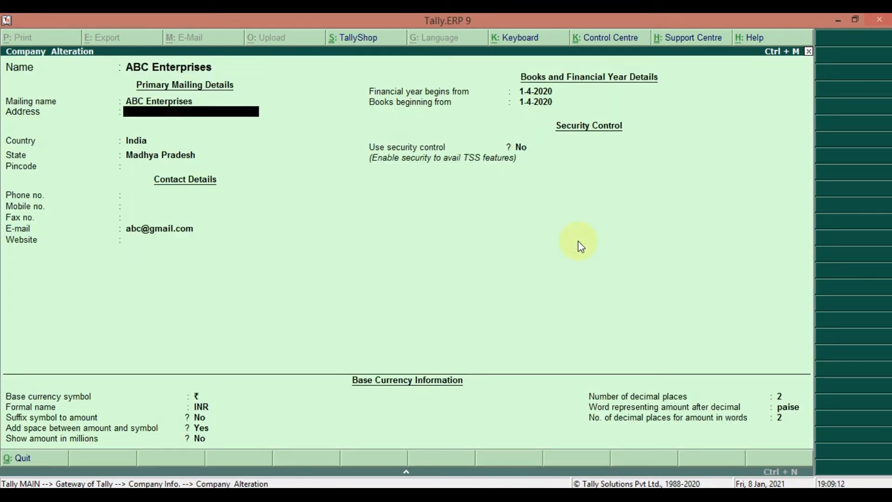
{"action": "key", "text": "Return"}
{"action": "key", "text": "Return"}
{"action": "key", "text": "Return"}
{"action": "key", "text": "Return"}
{"action": "key", "text": "Return"}
{"action": "key", "text": "Return"}
{"action": "key", "text": "Return"}
{"action": "key", "text": "Return"}
{"action": "key", "text": "Return"}
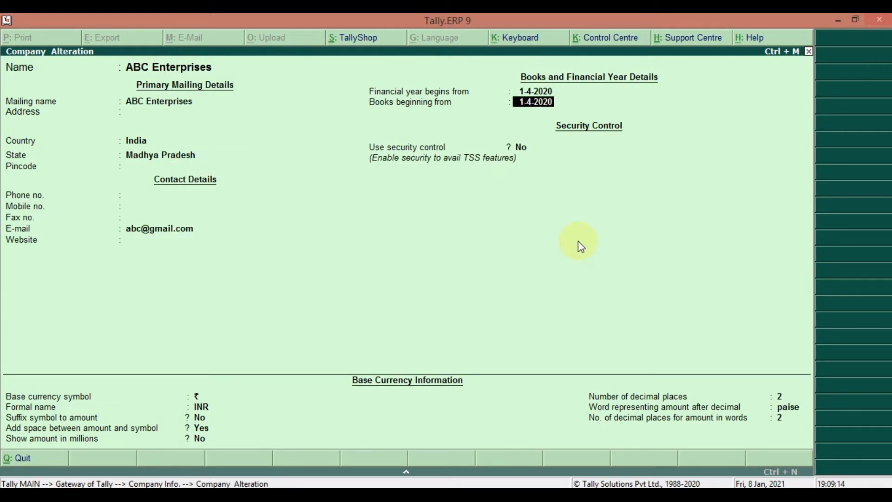
{"action": "key", "text": "Return"}
{"action": "key", "text": "Return"}
{"action": "key", "text": "Return"}
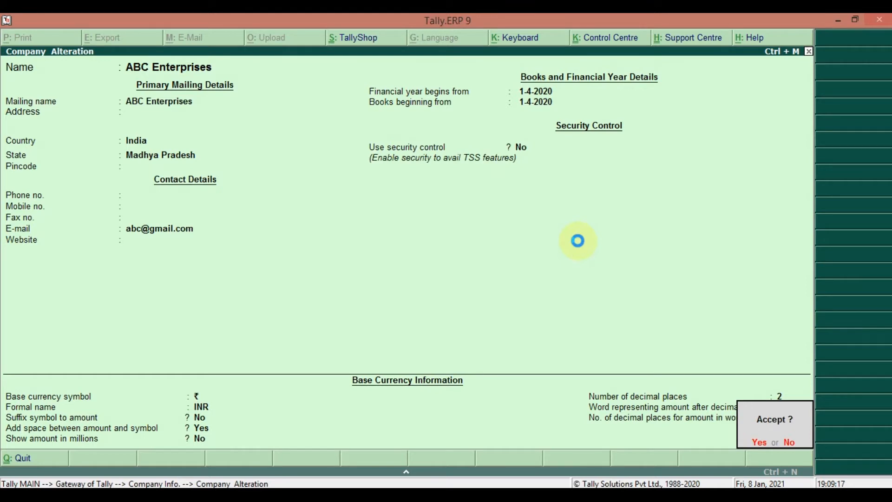
{"action": "key", "text": "Return"}
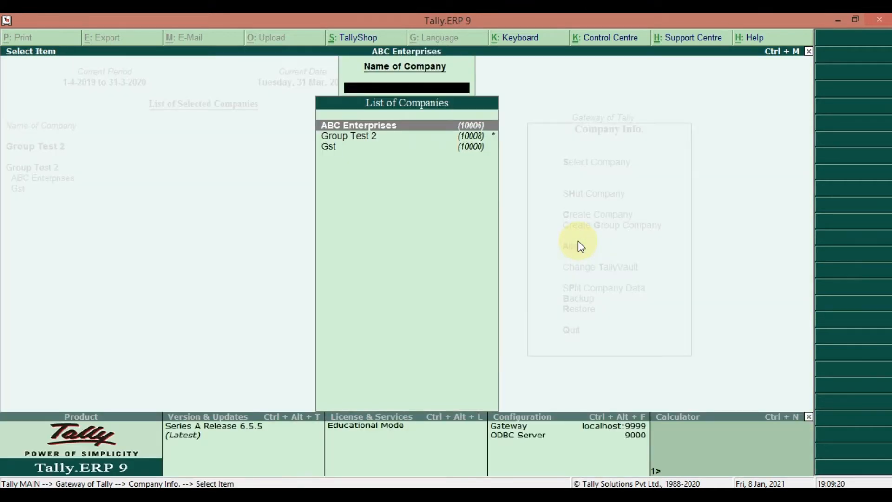
Start changing the TallyVault password of ABC Enterprises, enter the new password once, and leave without saving.
{"action": "key", "text": "Escape"}
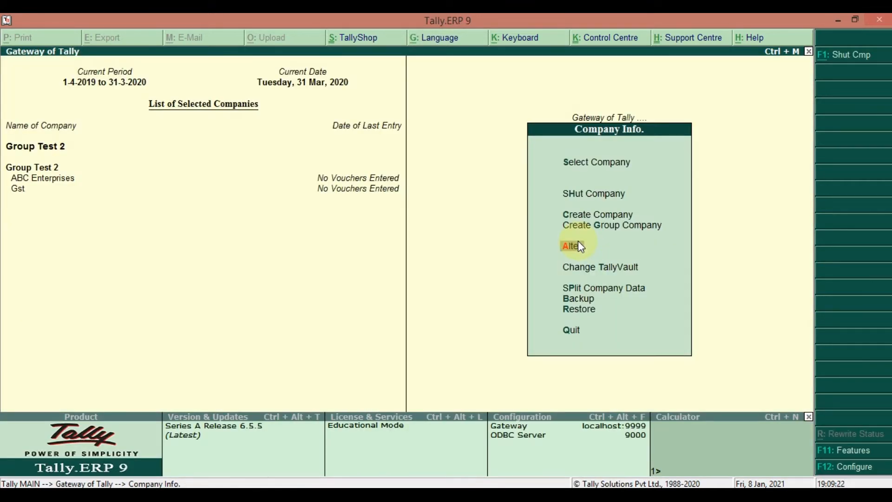
{"action": "key", "text": "Down"}
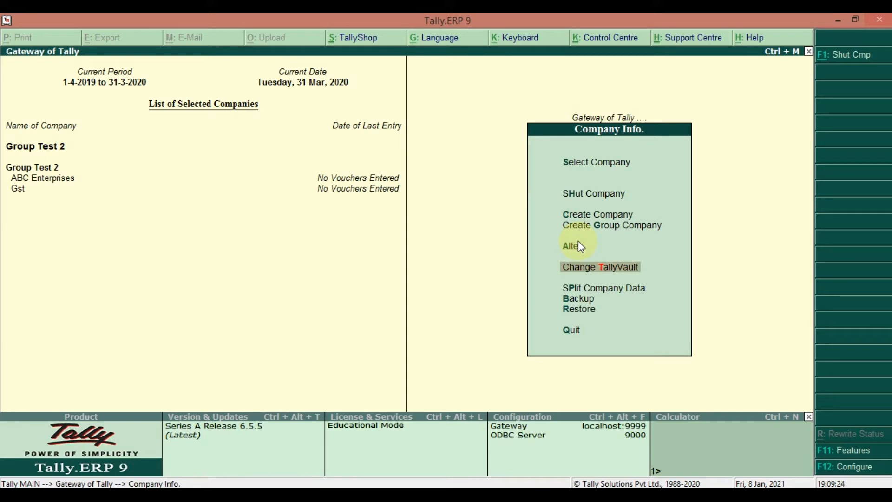
{"action": "key", "text": "Return"}
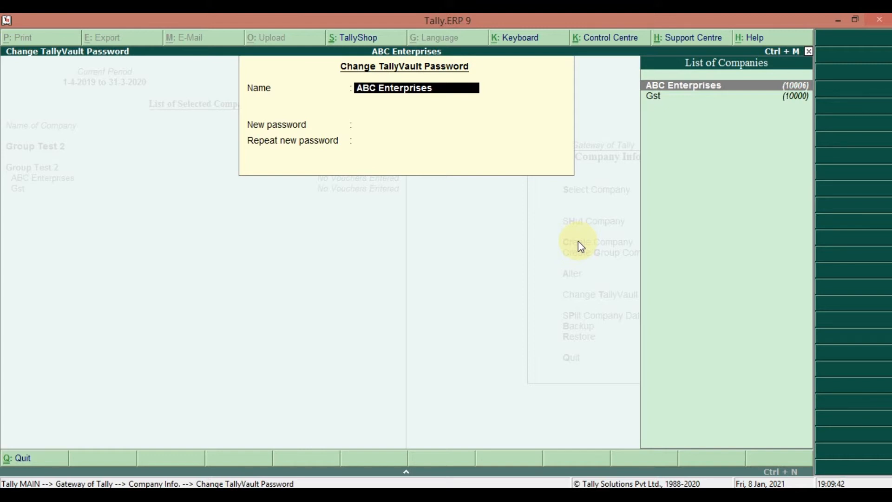
{"action": "key", "text": "Return"}
{"action": "key", "text": "Return"}
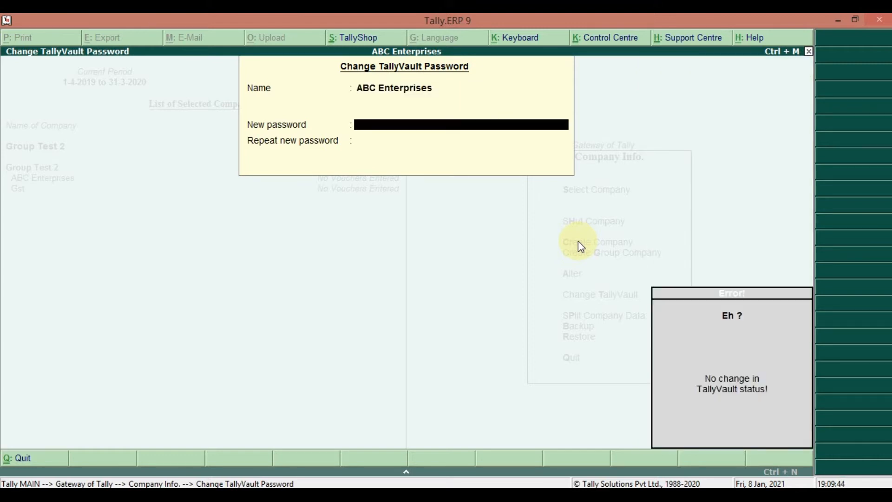
{"action": "type", "text": "1"}
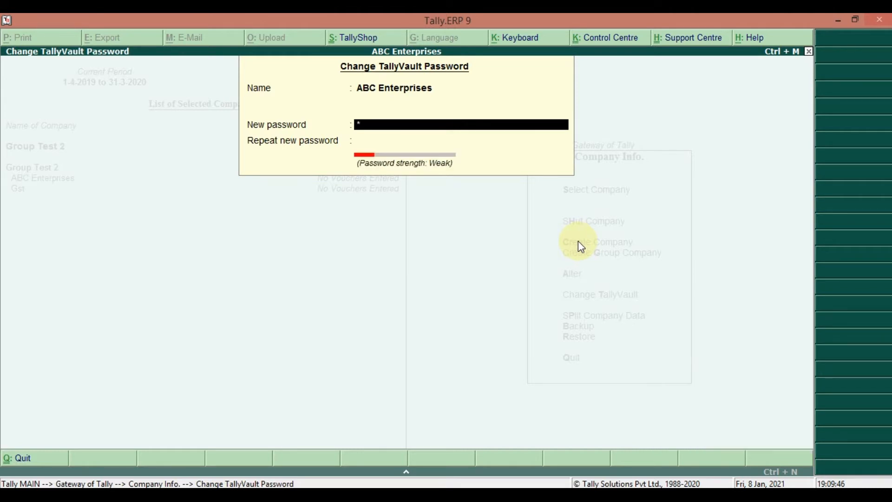
{"action": "key", "text": "Return"}
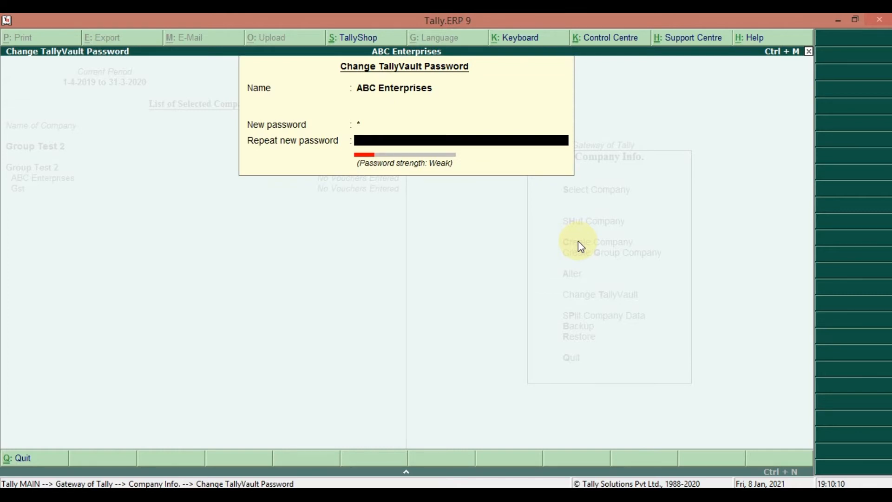
{"action": "key", "text": "Escape"}
{"action": "key", "text": "Escape"}
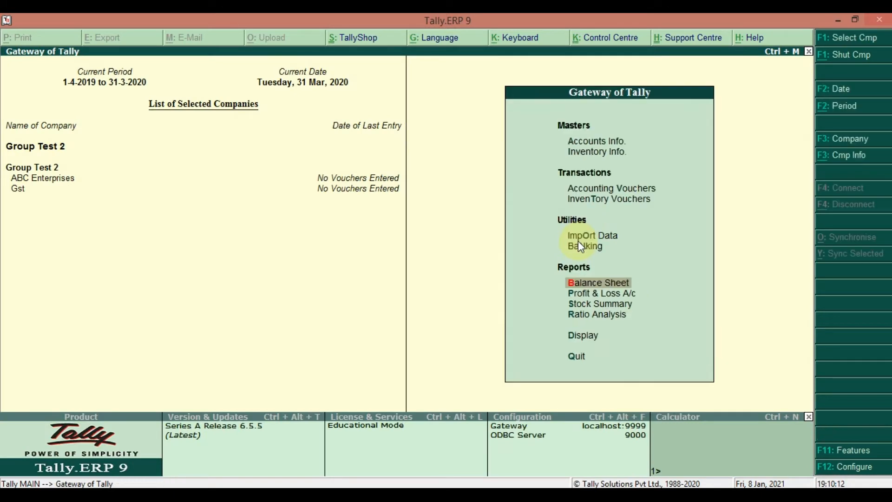
Open the Split Company Data form from the company information options.
{"action": "key", "text": "alt+F3"}
{"action": "key", "text": "Down"}
{"action": "key", "text": "Down"}
{"action": "key", "text": "Down"}
{"action": "key", "text": "Down"}
{"action": "key", "text": "Down"}
{"action": "key", "text": "Down"}
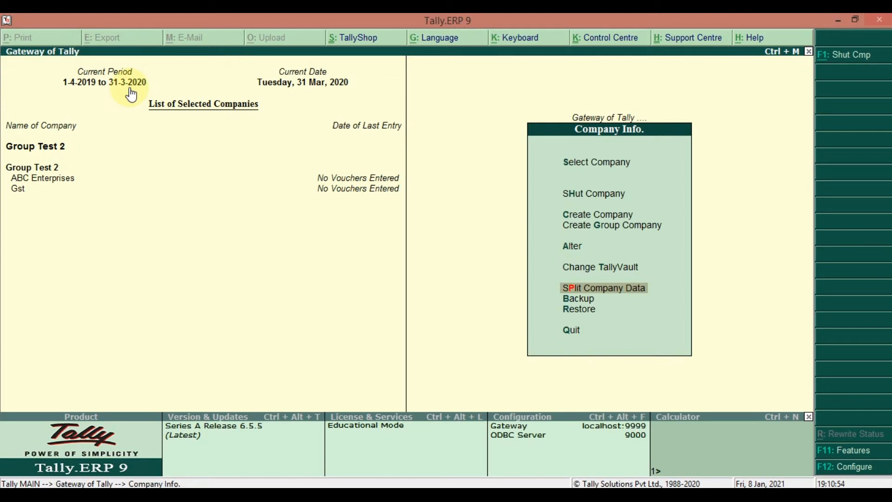
{"action": "key", "text": "Return"}
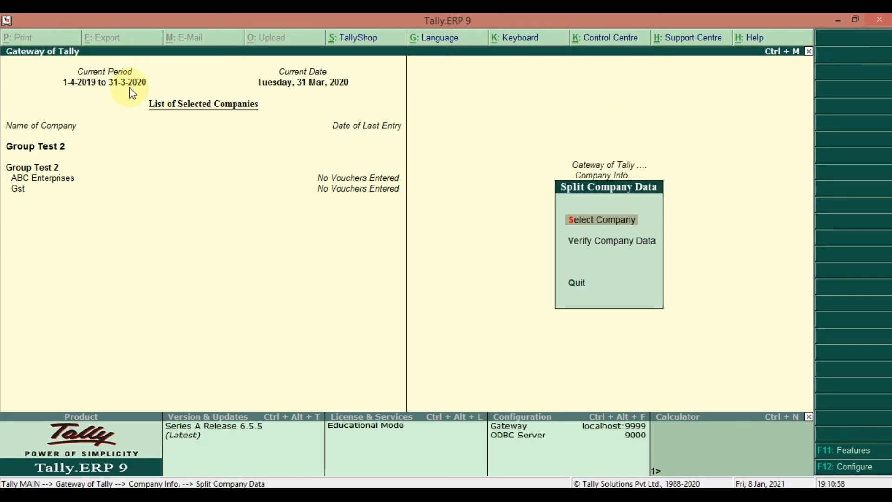
{"action": "key", "text": "Return"}
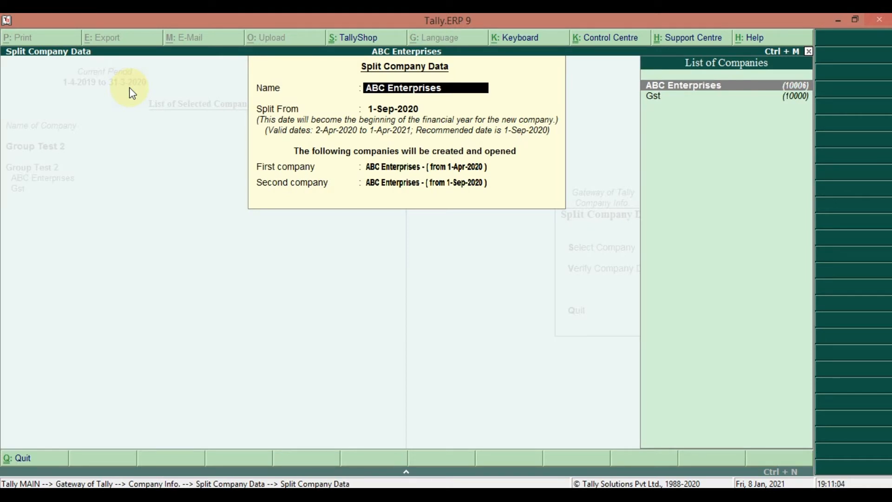
Try to split ABC Enterprises from 1-Apr-2020 and close the form without splitting.
{"action": "key", "text": "Return"}
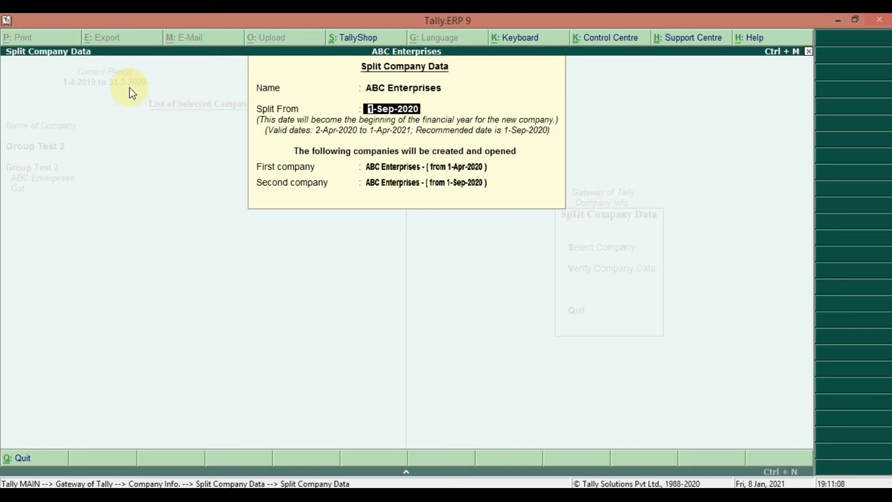
{"action": "type", "text": "1-4-2020"}
{"action": "key", "text": "Return"}
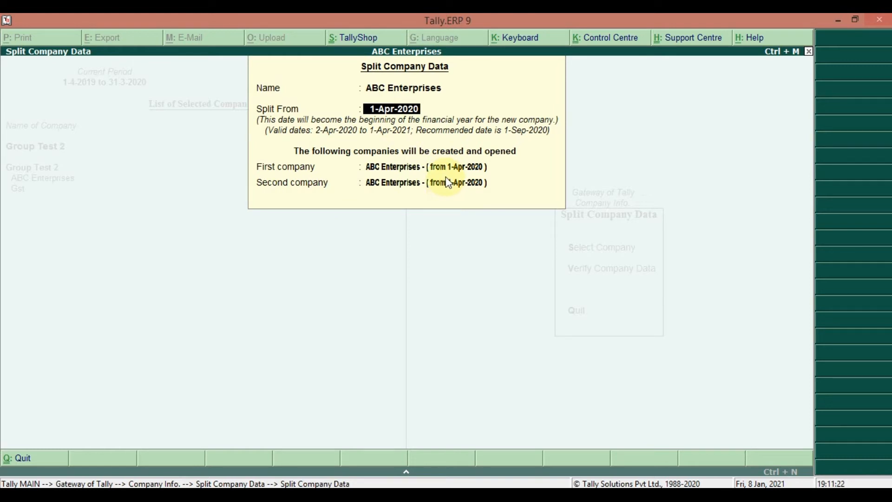
{"action": "key", "text": "Escape"}
{"action": "key", "text": "Escape"}
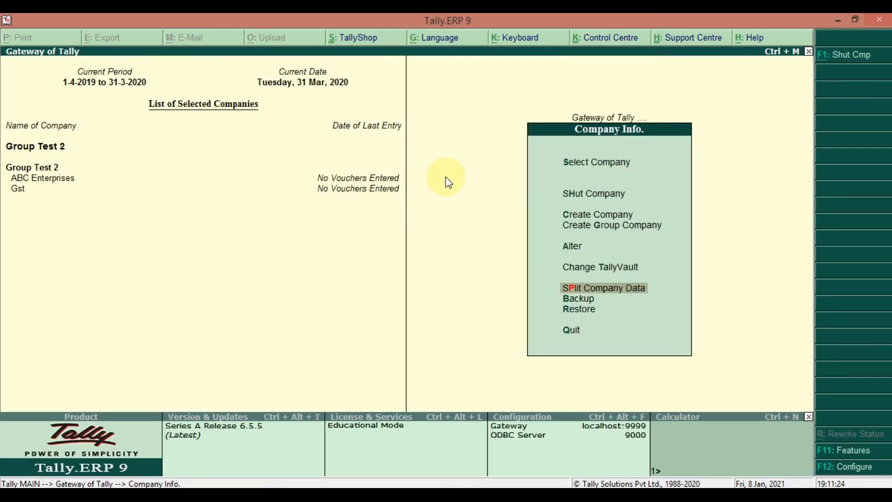
Shut the group company Group Test 2 and load ABC Enterprises on its own.
{"action": "key", "text": "h"}
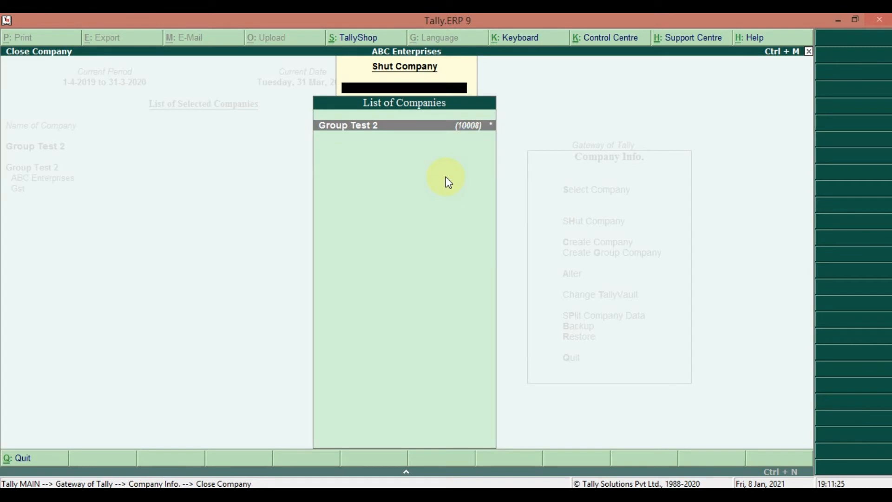
{"action": "key", "text": "Return"}
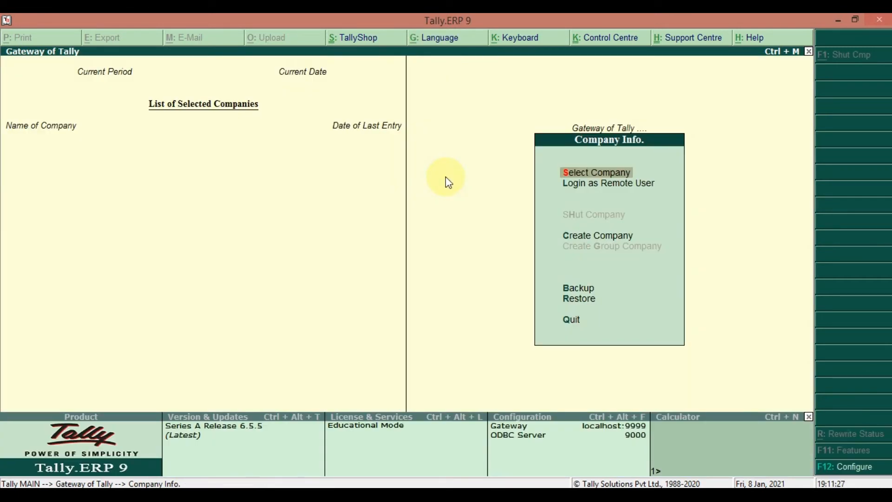
{"action": "key", "text": "s"}
{"action": "key", "text": "Return"}
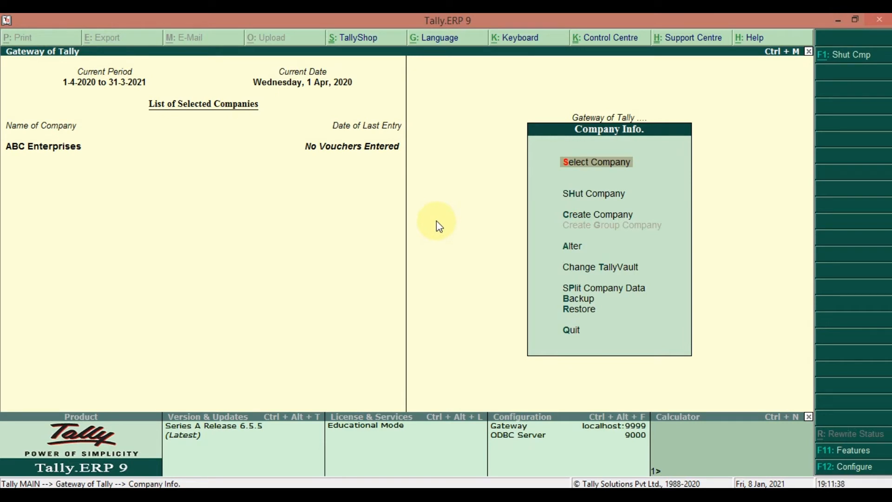
Set up a split of ABC Enterprises from 1-Apr-2021, decline it and return to the company information options.
{"action": "key", "text": "p"}
{"action": "key", "text": "Return"}
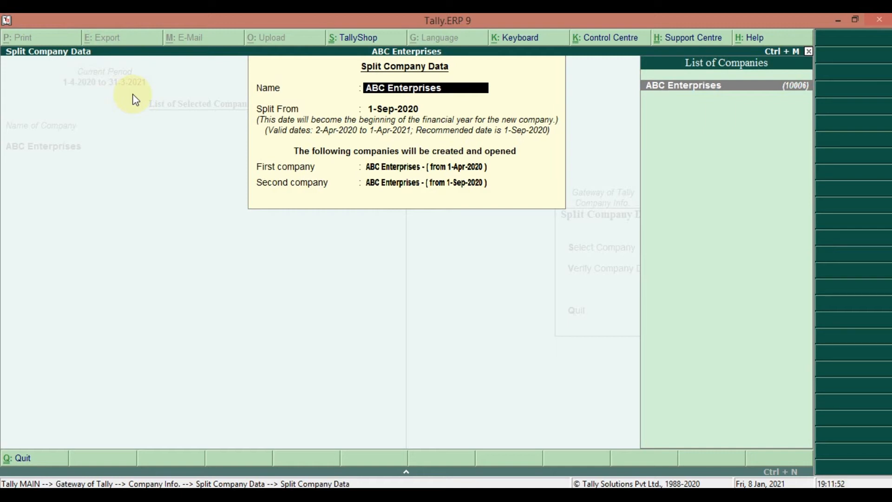
{"action": "type", "text": "1--"}
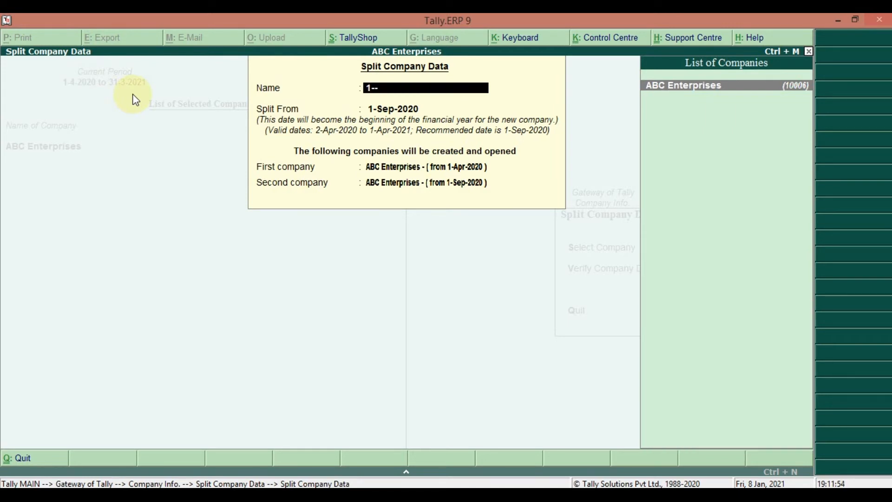
{"action": "key", "text": "Return"}
{"action": "key", "text": "Return"}
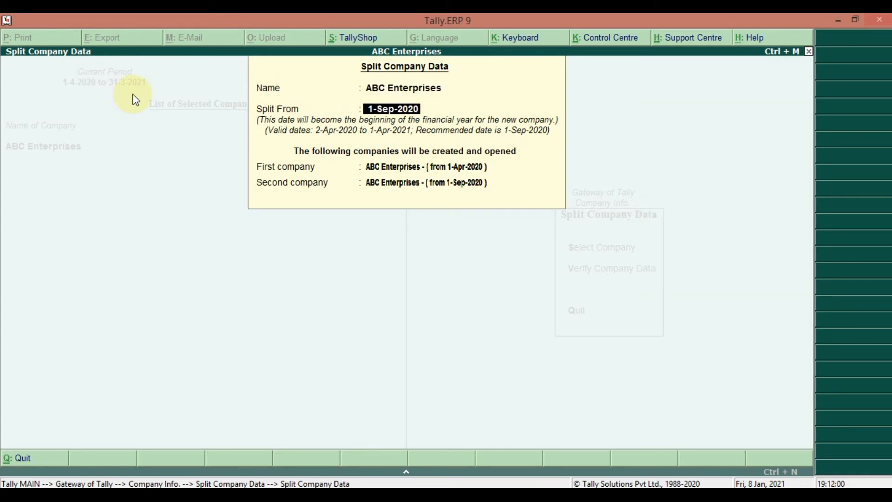
{"action": "type", "text": "1-4-2021"}
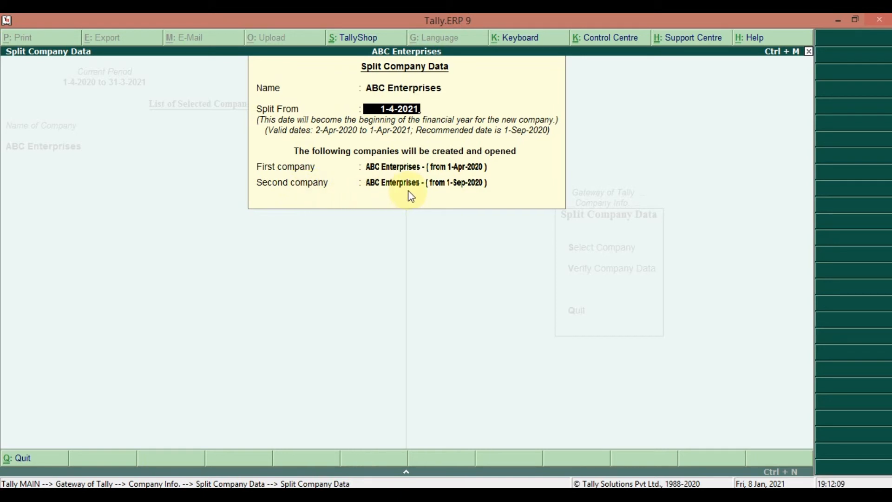
{"action": "key", "text": "Return"}
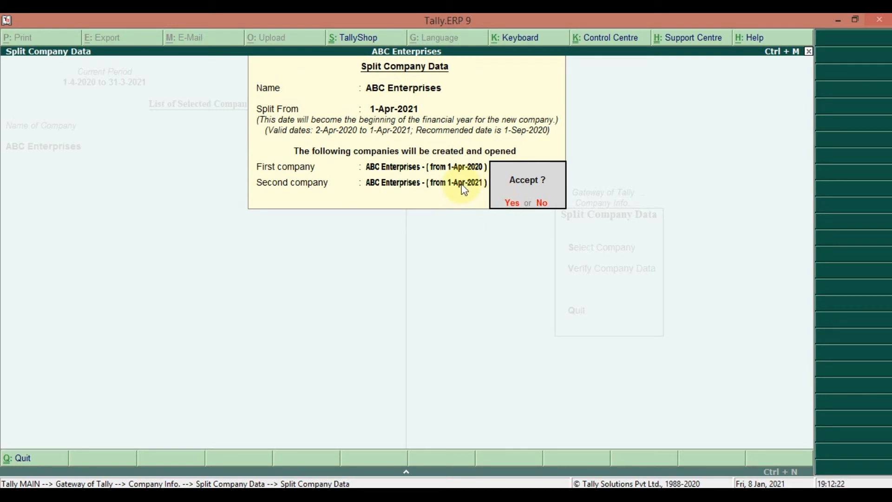
{"action": "key", "text": "n"}
{"action": "key", "text": "Escape"}
{"action": "key", "text": "y"}
{"action": "key", "text": "Escape"}
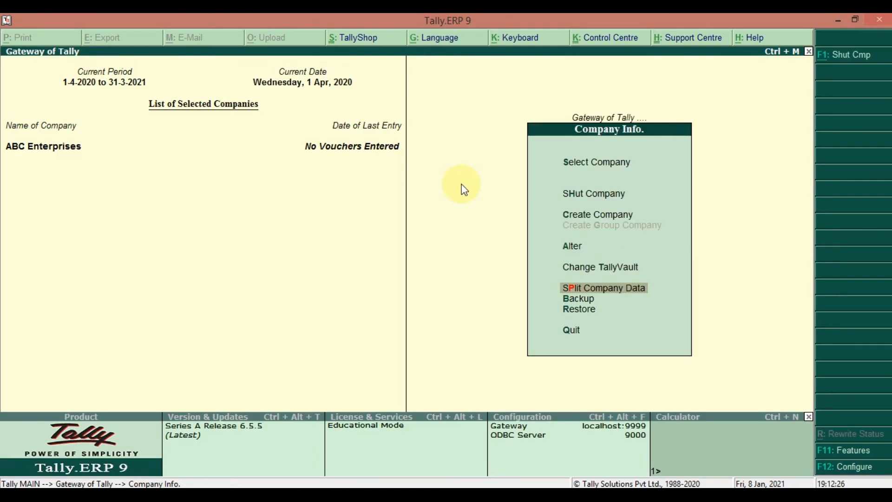
Open the company backup form from the company information options.
{"action": "key", "text": "Down"}
{"action": "key", "text": "Down"}
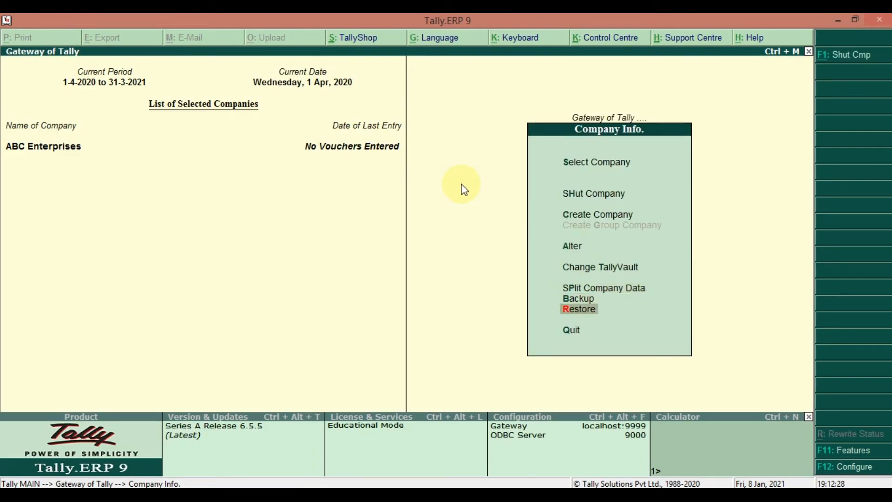
{"action": "key", "text": "Up"}
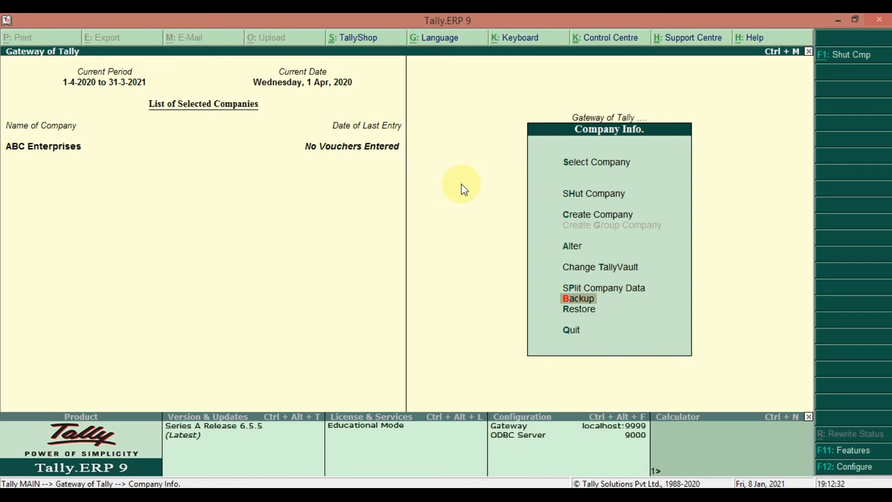
{"action": "key", "text": "Down"}
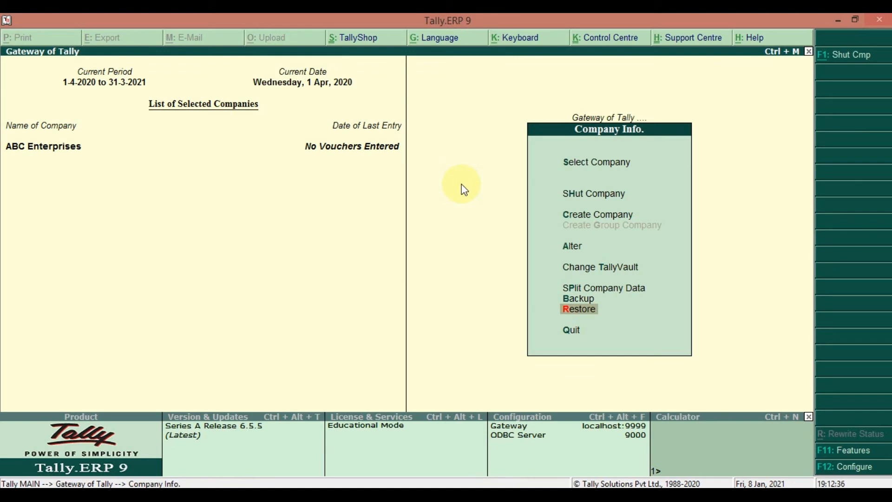
{"action": "key", "text": "Up"}
{"action": "key", "text": "Return"}
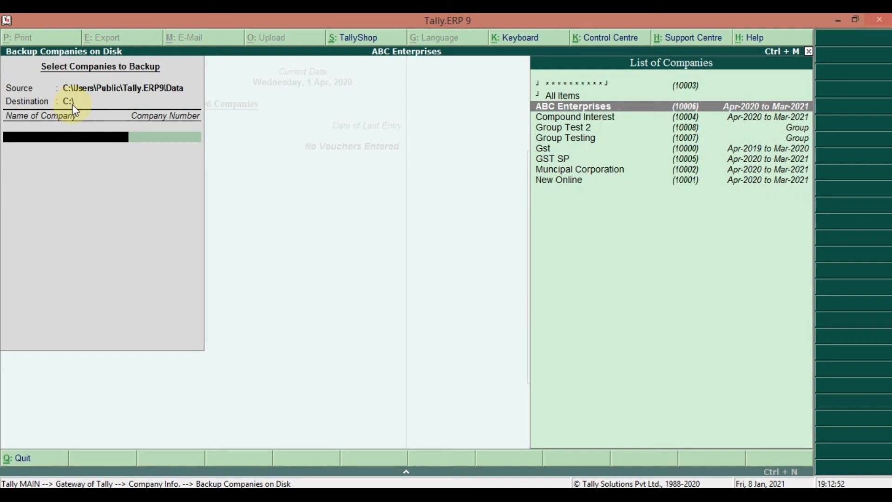
Choose Gst as the only company for backup and try to back it up to C:\.
{"action": "key", "text": "Down"}
{"action": "key", "text": "Down"}
{"action": "key", "text": "Down"}
{"action": "key", "text": "Down"}
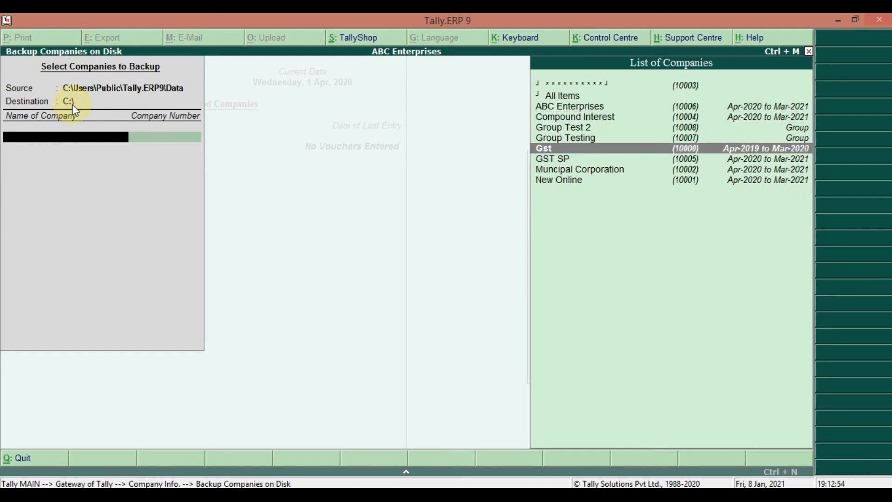
{"action": "key", "text": "Return"}
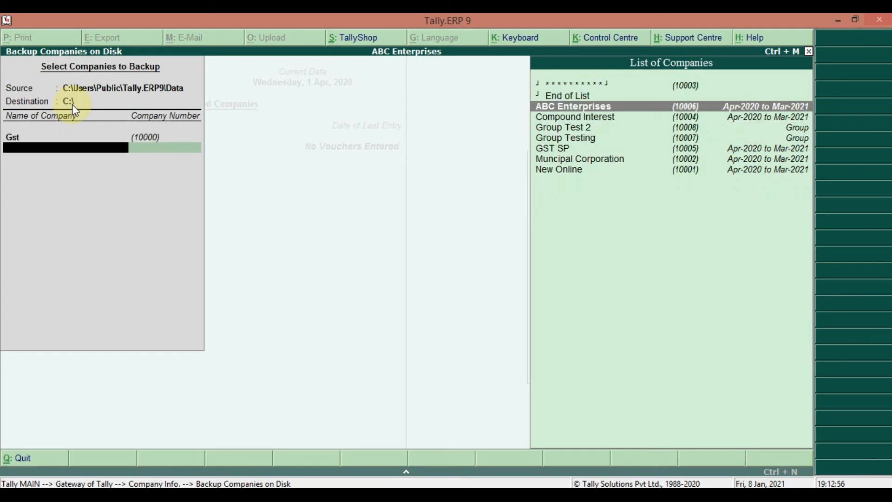
{"action": "key", "text": "Up"}
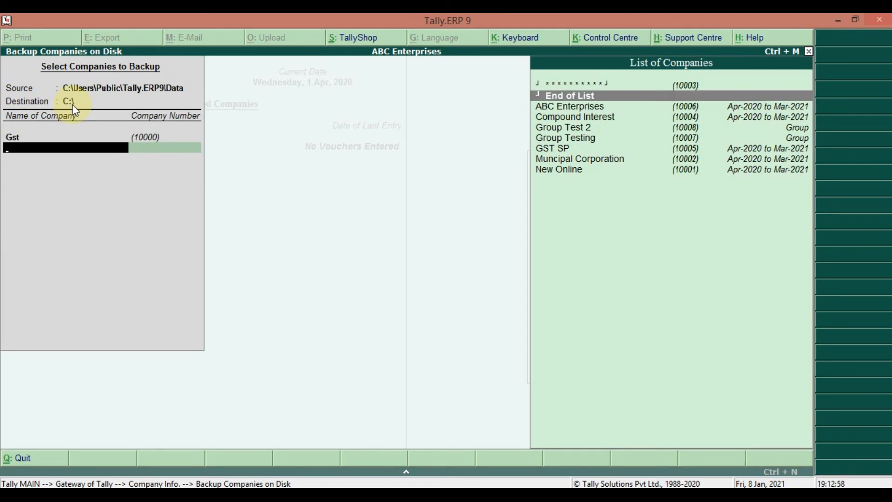
{"action": "key", "text": "Return"}
{"action": "key", "text": "Return"}
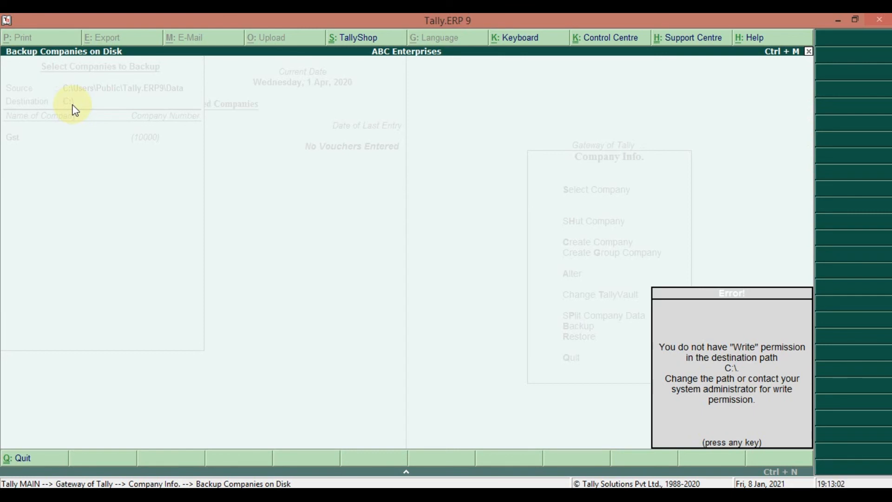
Set the backup destination to D:\ and back up the company Gst there.
{"action": "key", "text": "Return"}
{"action": "type", "text": "D:/"}
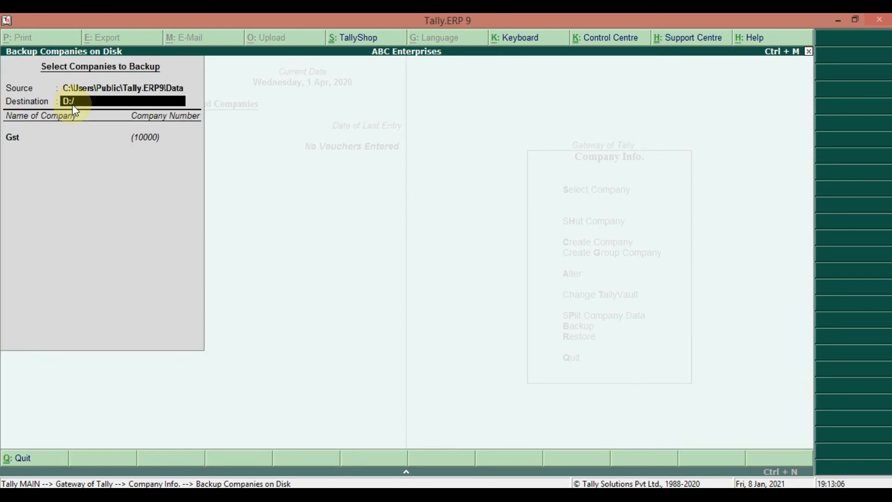
{"action": "key", "text": "BackSpace"}
{"action": "type", "text": "\\"}
{"action": "key", "text": "Return"}
{"action": "key", "text": "Up"}
{"action": "key", "text": "Return"}
{"action": "key", "text": "Return"}
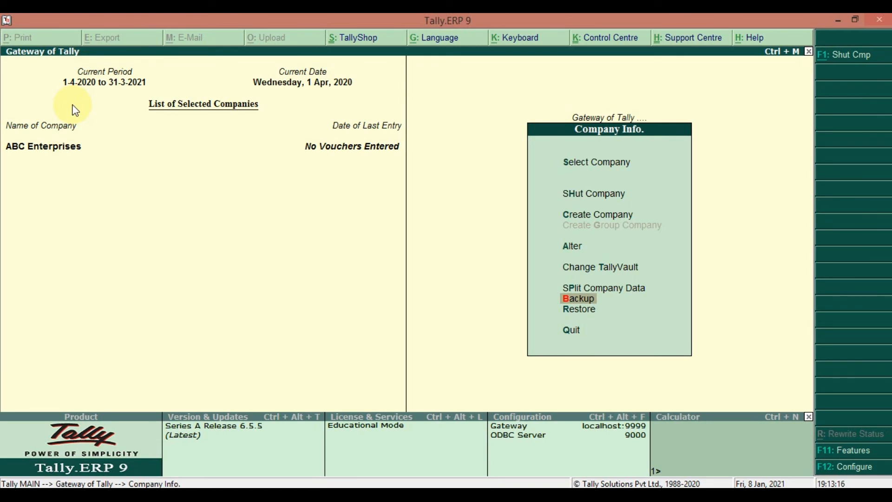
Restore the company Gst from the backup in D:\, overwriting the existing company data.
{"action": "key", "text": "Down"}
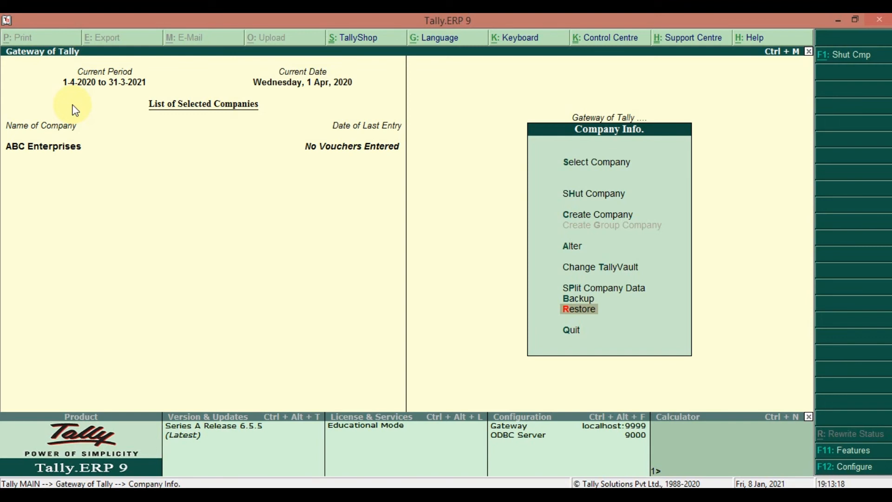
{"action": "key", "text": "Return"}
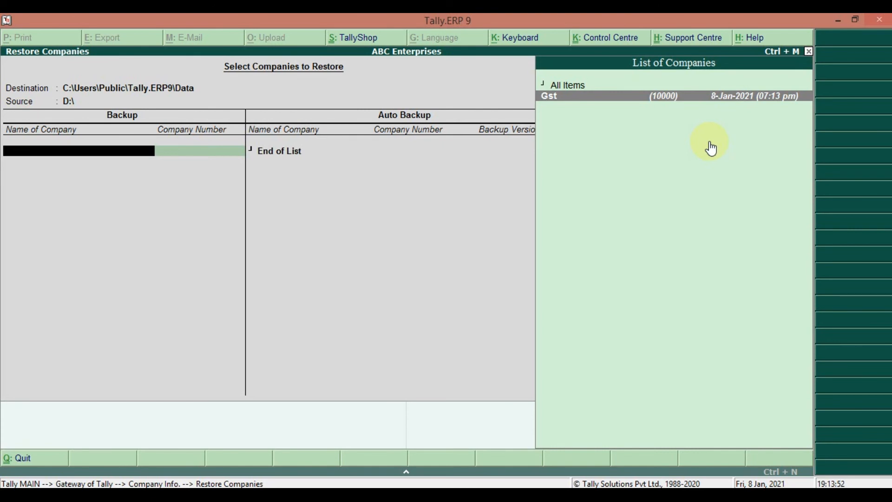
{"action": "key", "text": "Return"}
{"action": "key", "text": "Return"}
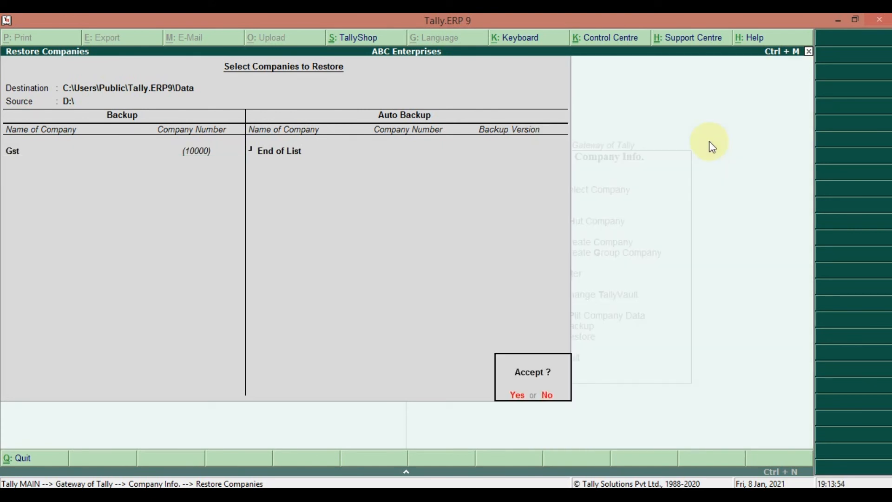
{"action": "key", "text": "Return"}
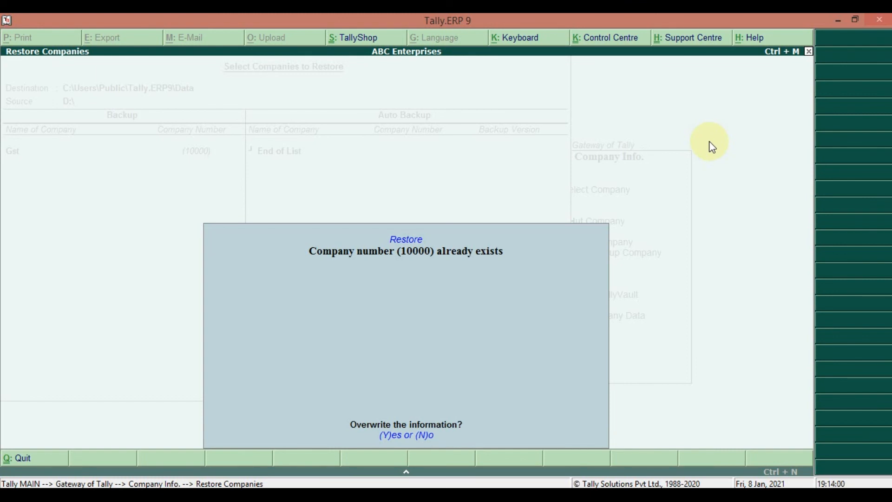
{"action": "key", "text": "y"}
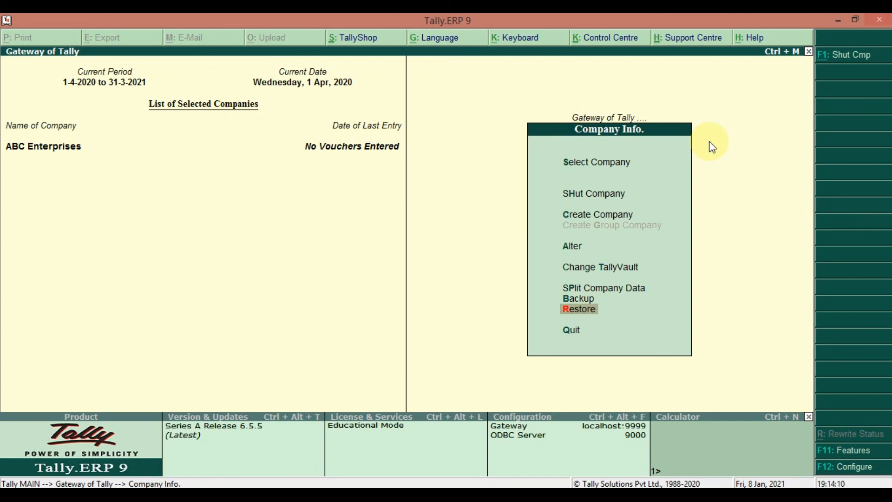
Quit the company information options and return to the Gateway of Tally.
{"action": "key", "text": "Up"}
{"action": "key", "text": "Down"}
{"action": "key", "text": "Down"}
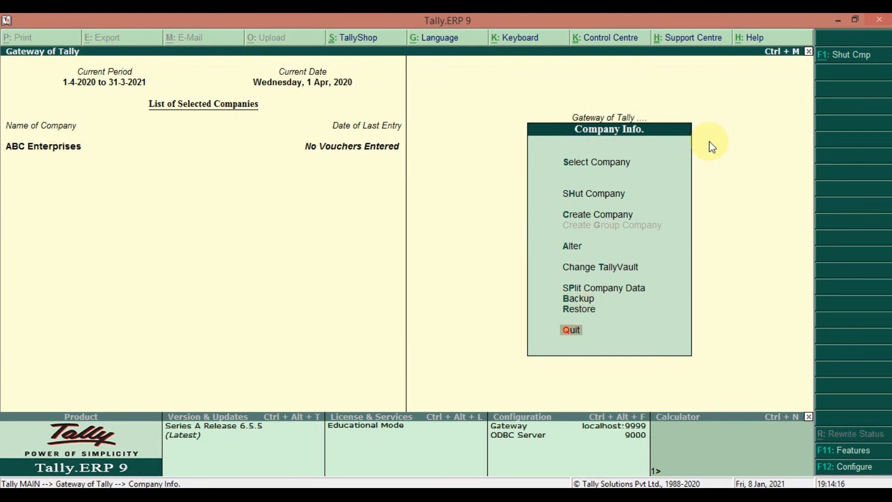
{"action": "key", "text": "Return"}
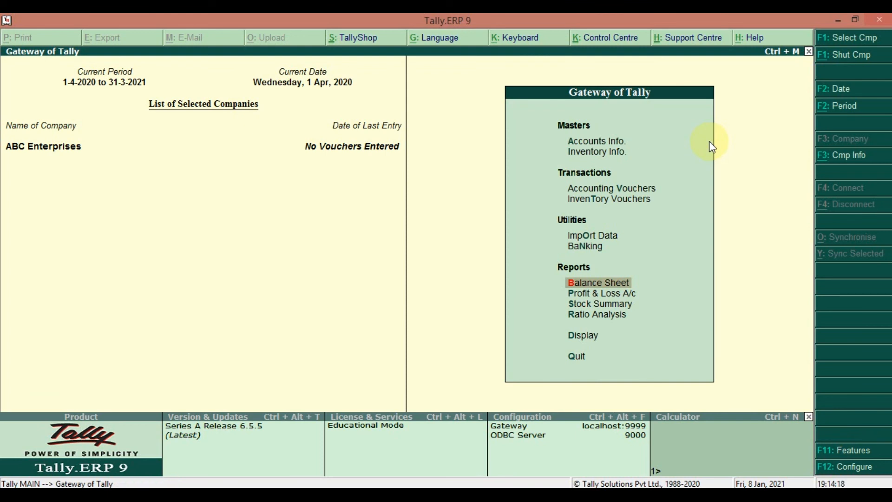